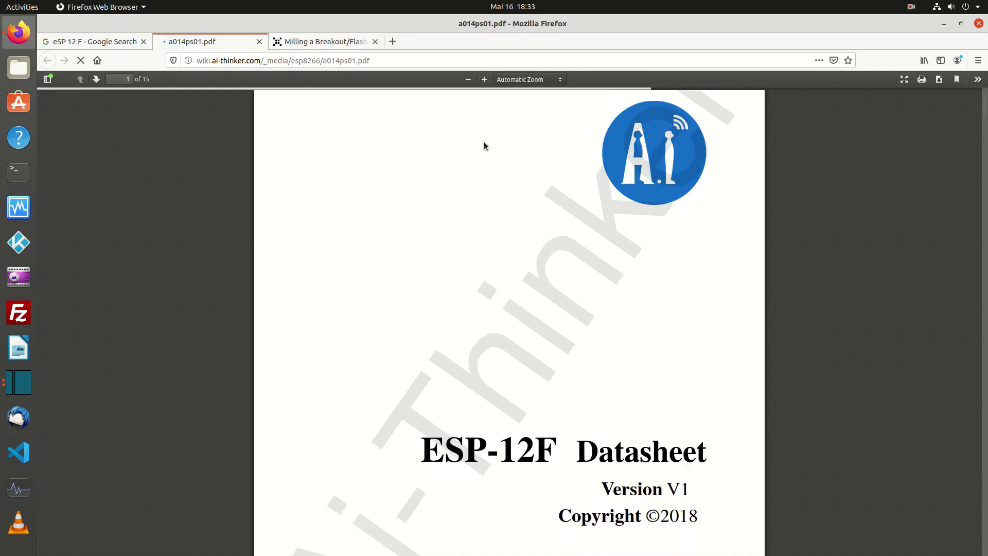
scroll(483, 142, down, 1)
scroll(483, 142, down, 1)
scroll(479, 163, down, 7)
scroll(478, 167, down, 3)
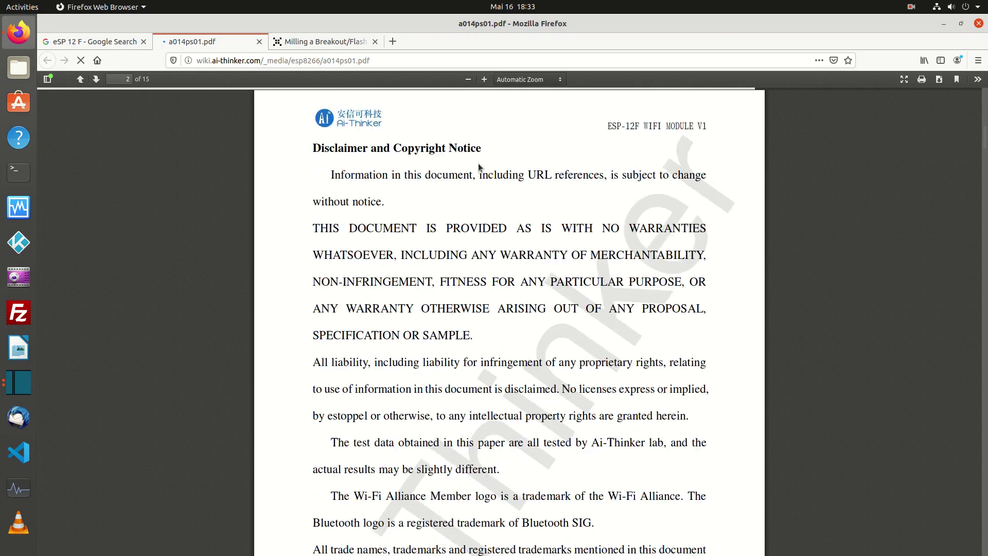
scroll(479, 168, down, 3)
scroll(480, 170, down, 3)
scroll(481, 175, down, 3)
scroll(481, 176, down, 5)
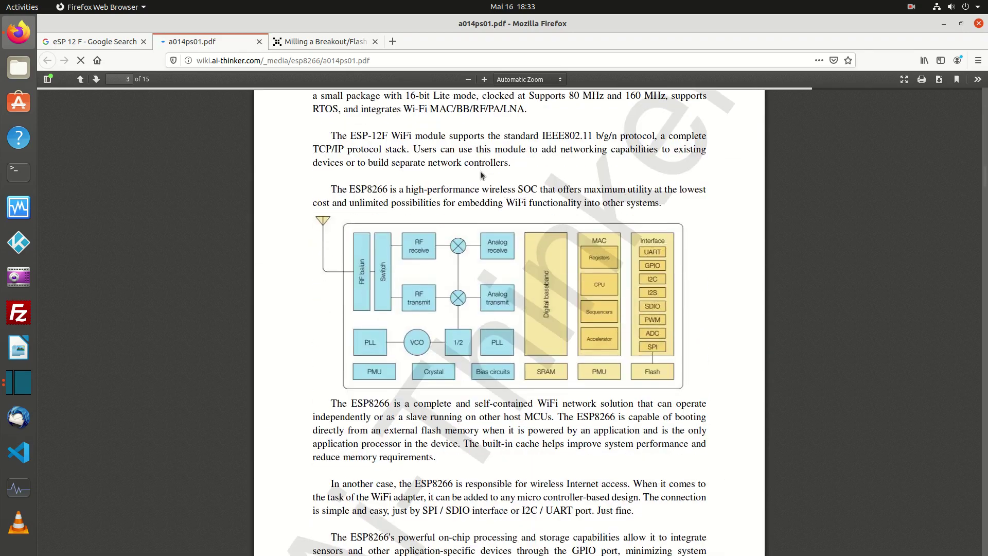
scroll(480, 176, down, 4)
scroll(480, 176, down, 5)
scroll(480, 175, down, 4)
scroll(481, 171, down, 1)
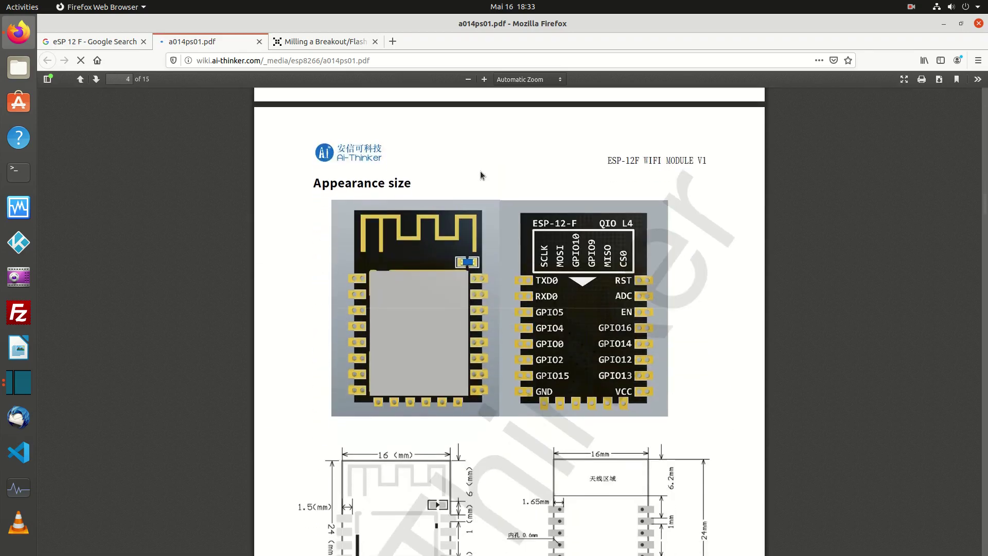
scroll(480, 171, down, 3)
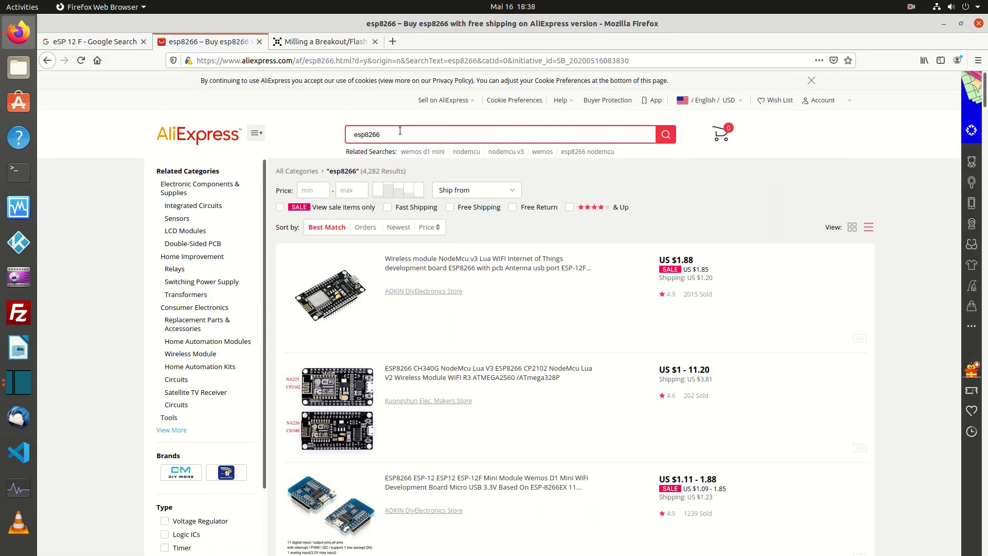
Step: Search AliExpress for 'esp8266 nodemcu', then 'esp 01', and start a 'Wemos D1' search
click(401, 131)
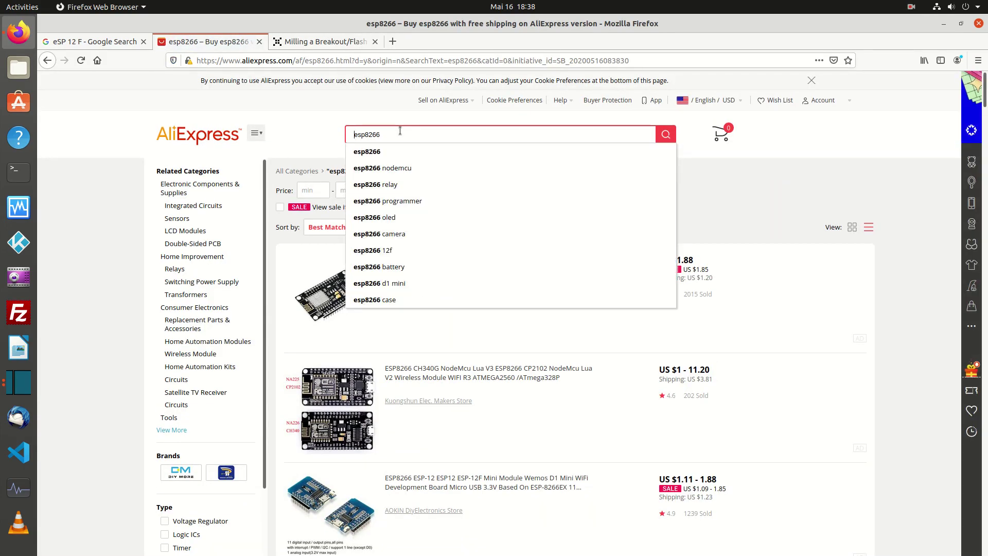
click(413, 168)
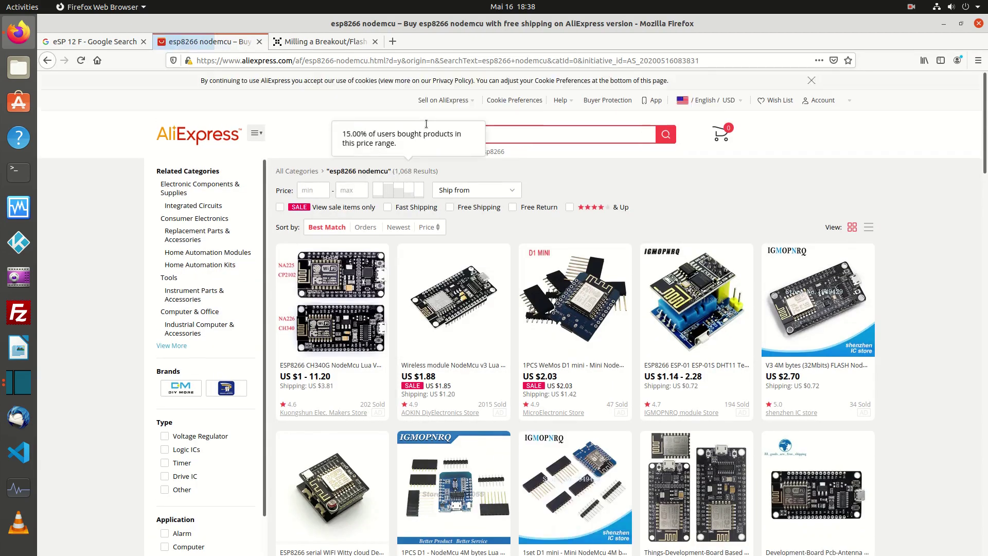
click(496, 134)
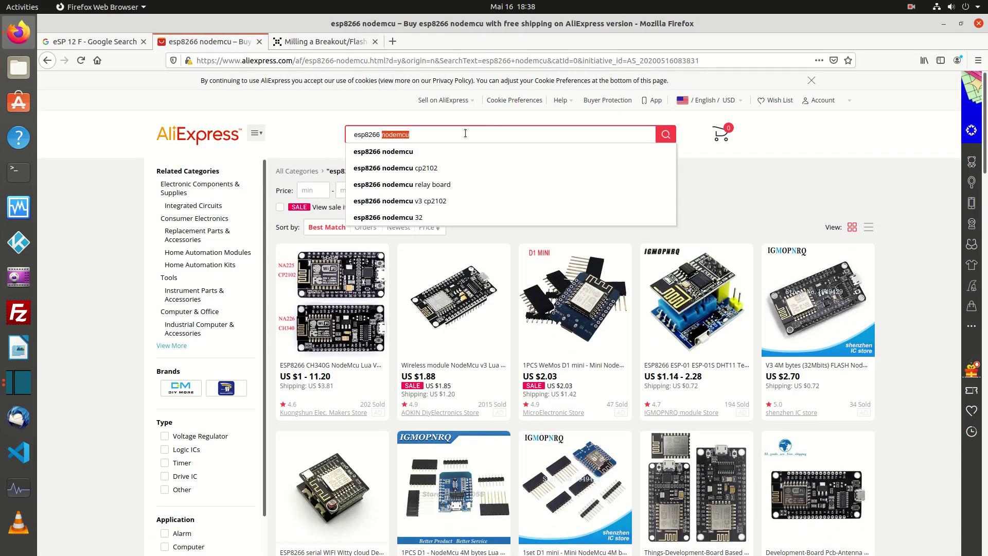
text(sp-1)
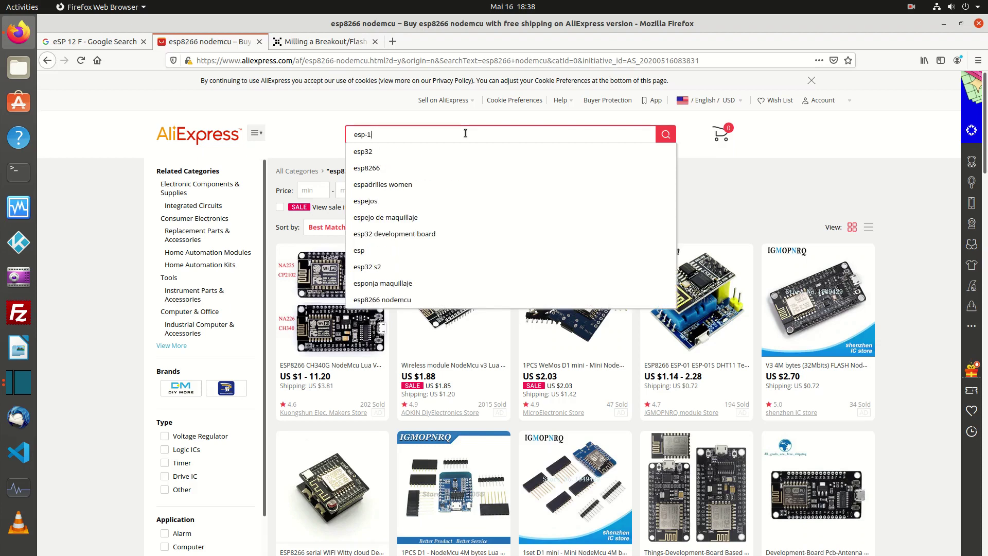
text(2f)
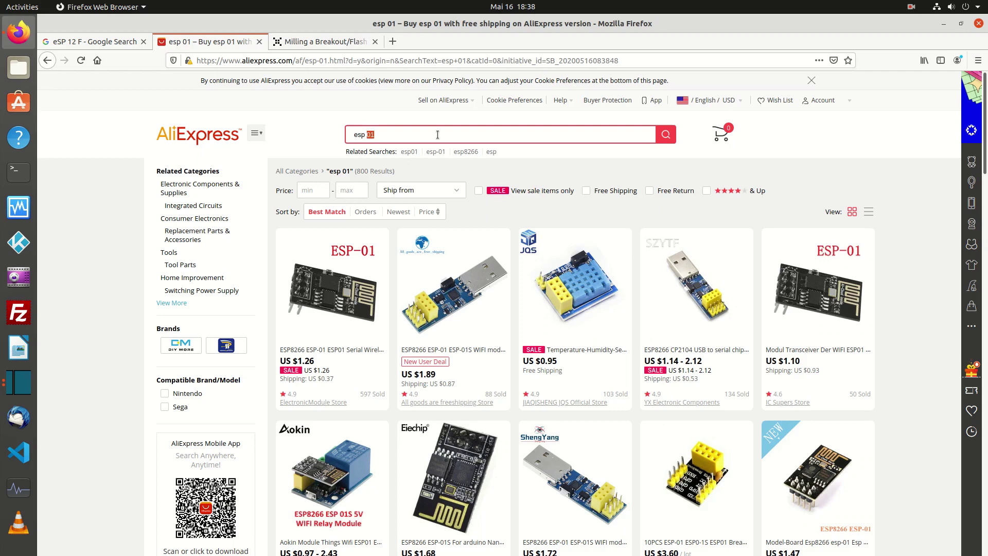
click(437, 134)
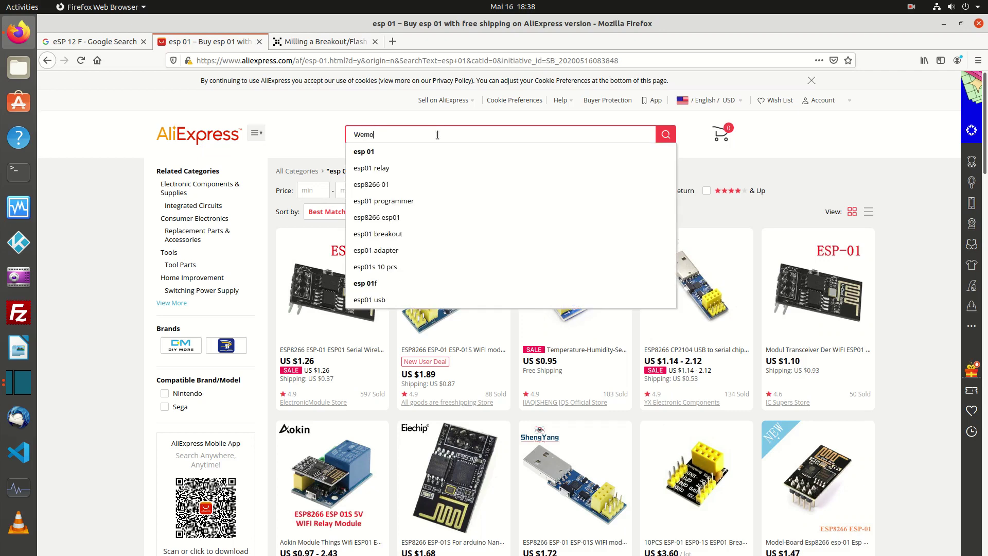
text(D1)
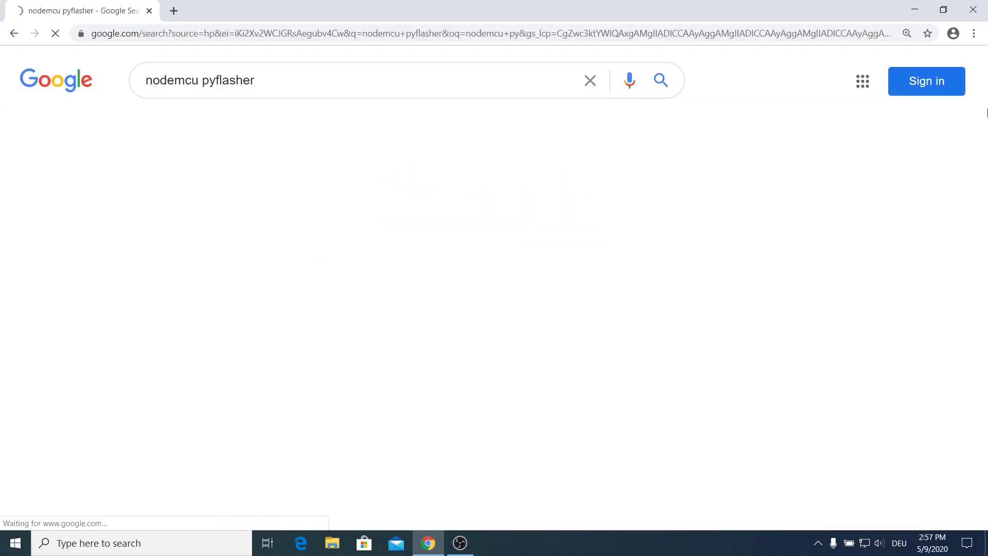
Step: Download NodeMCU PyFlasher from its GitHub releases and run it
click(423, 221)
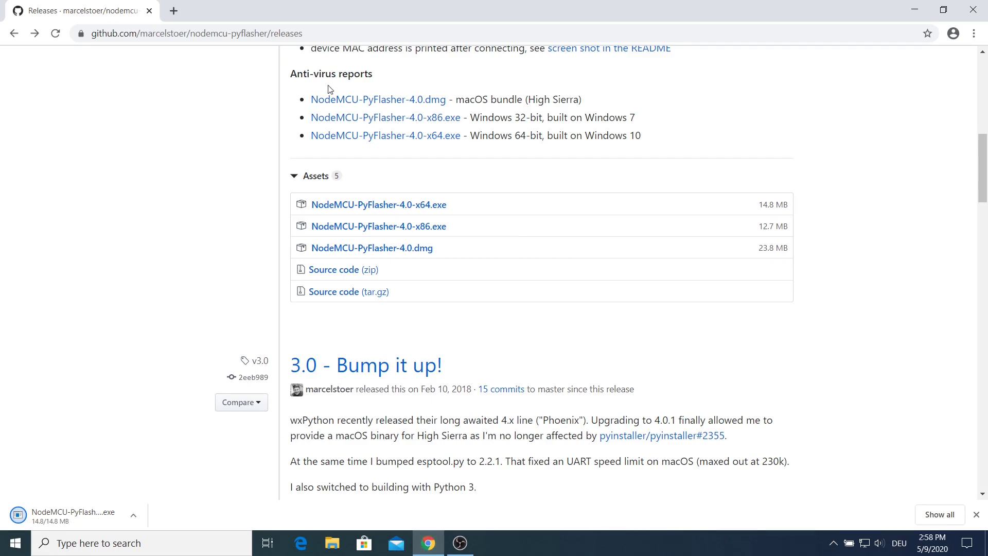
click(133, 516)
click(155, 432)
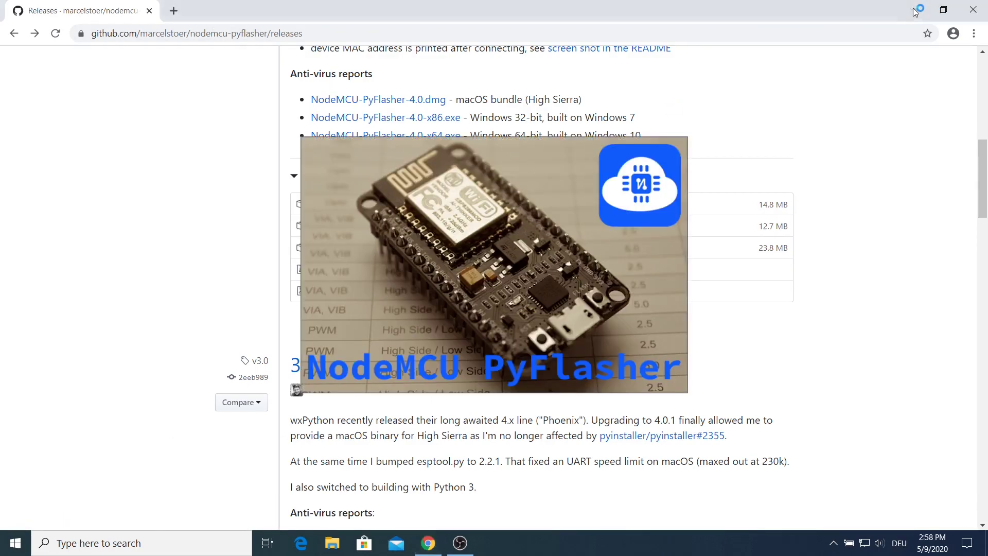
click(916, 11)
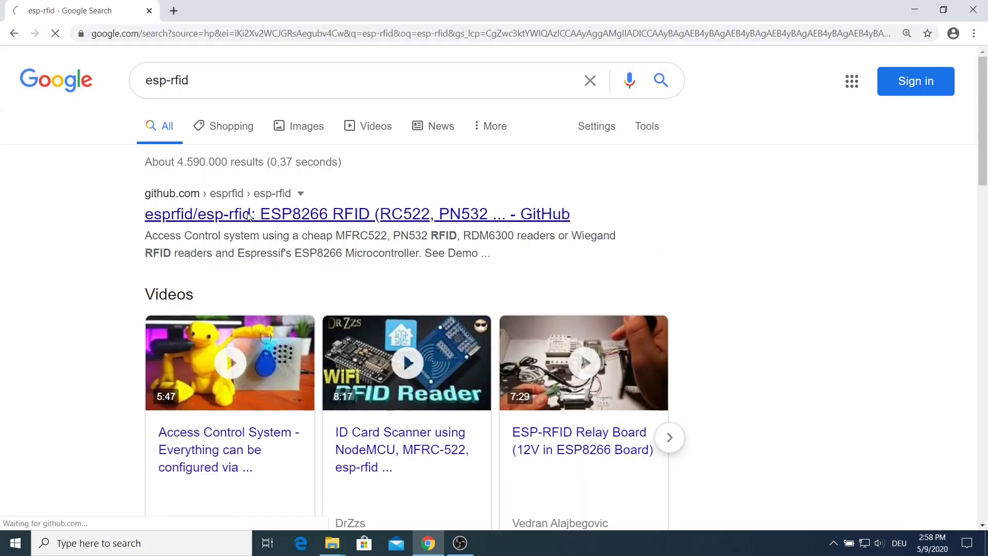
Step: Download esp-rfid-1.3.7.zip from the esp-rfid releases and show it in its folder
click(249, 217)
scroll(150, 280, down, 2)
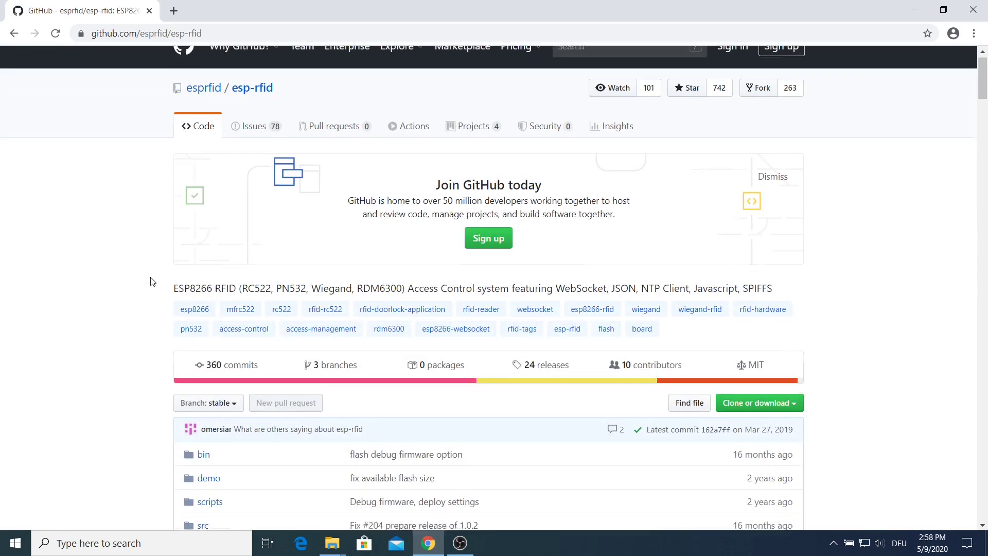
click(234, 304)
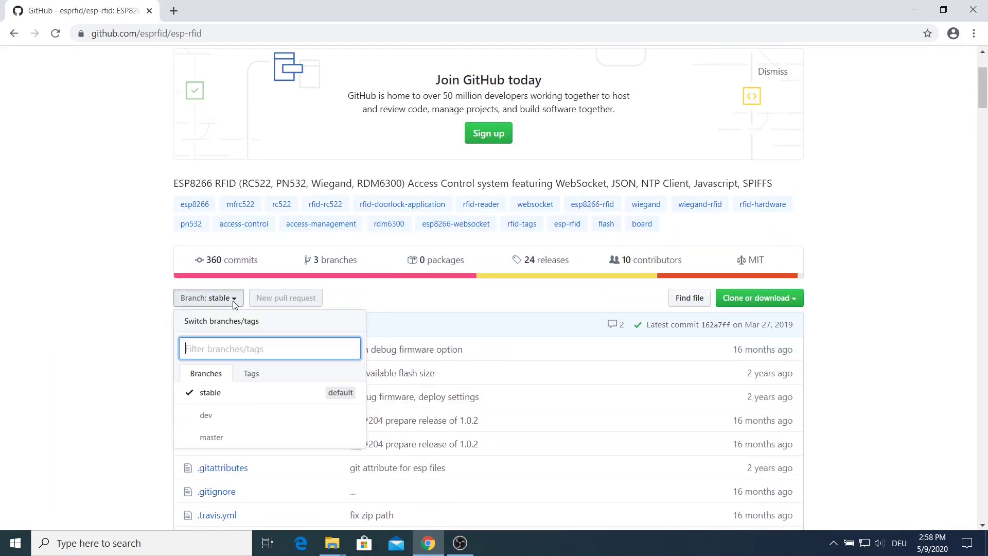
click(109, 391)
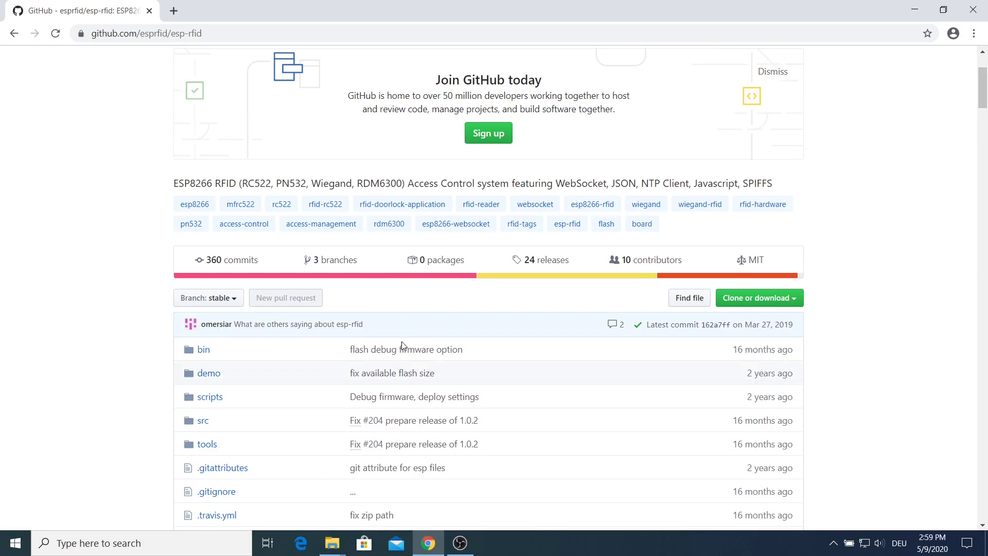
click(558, 262)
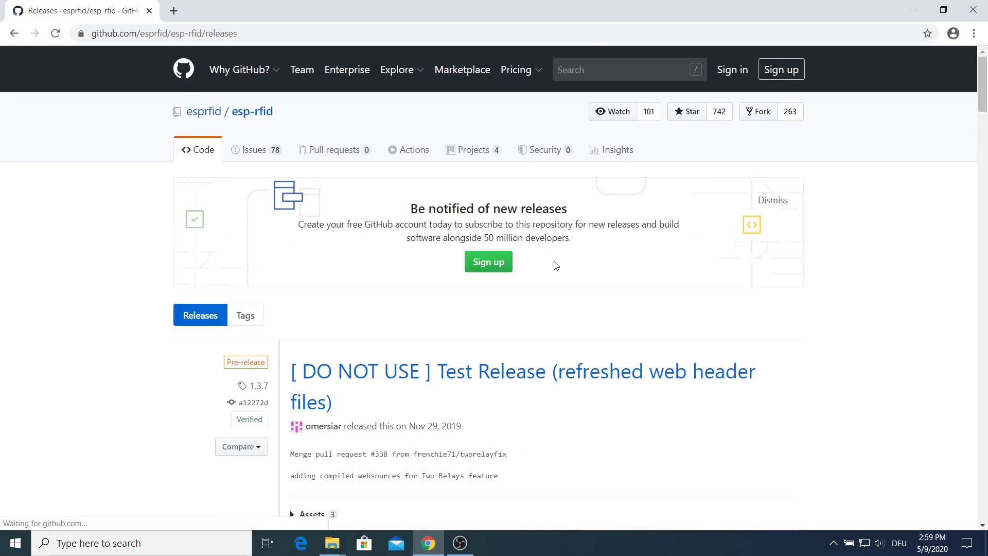
scroll(572, 298, down, 3)
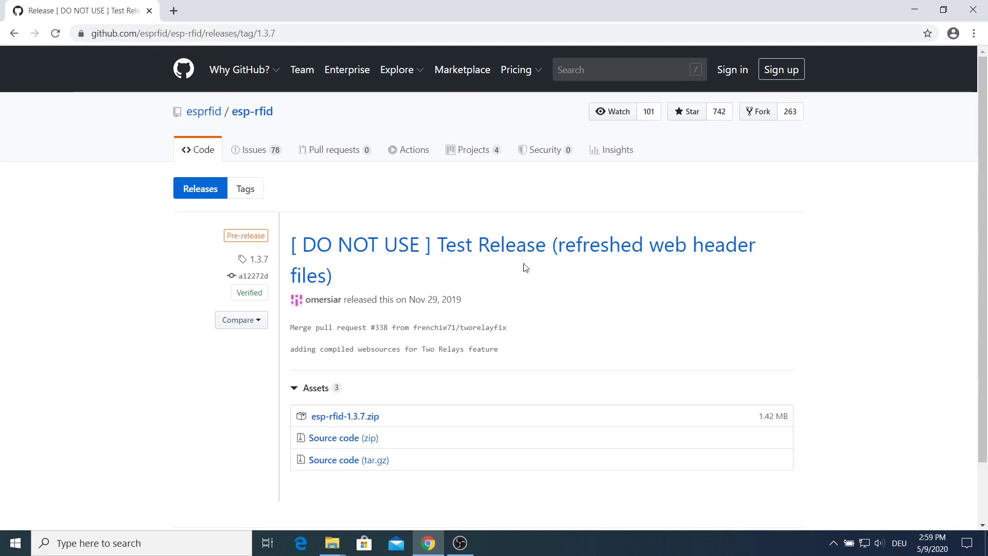
scroll(523, 268, down, 2)
scroll(524, 268, up, 2)
scroll(524, 268, down, 2)
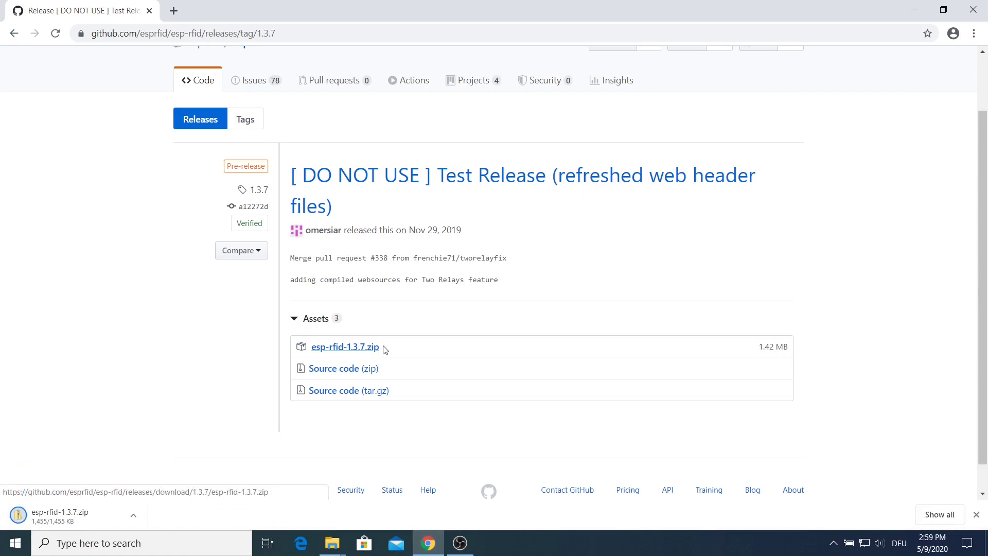
click(133, 515)
click(182, 471)
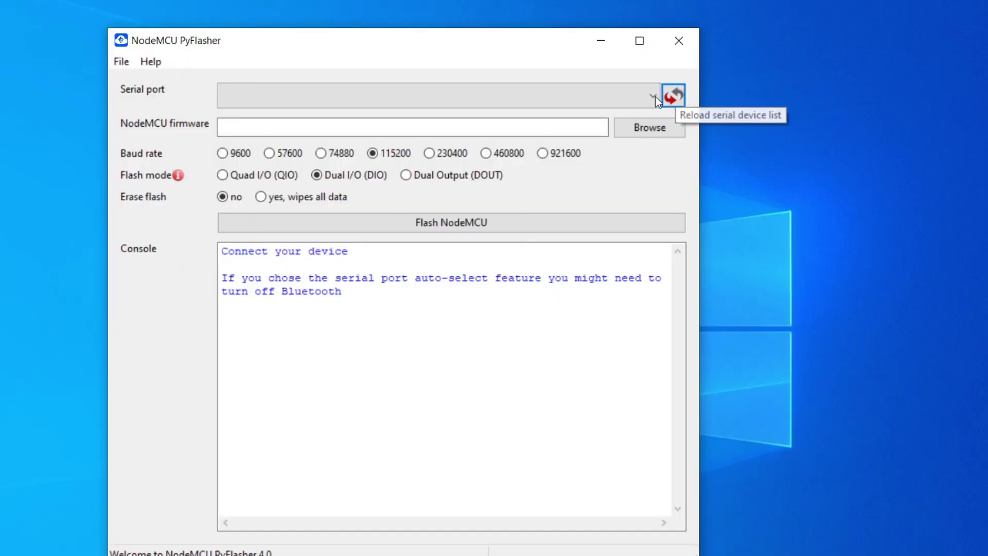
Step: Use the auto-selected serial port, load Desktop\generic.bin, and flash it with full erase
click(652, 96)
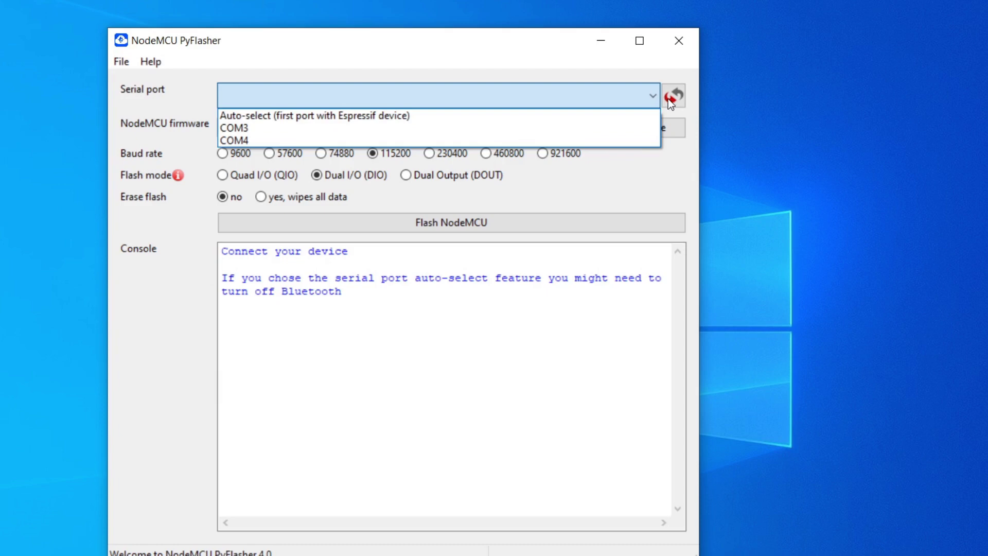
click(673, 97)
click(653, 99)
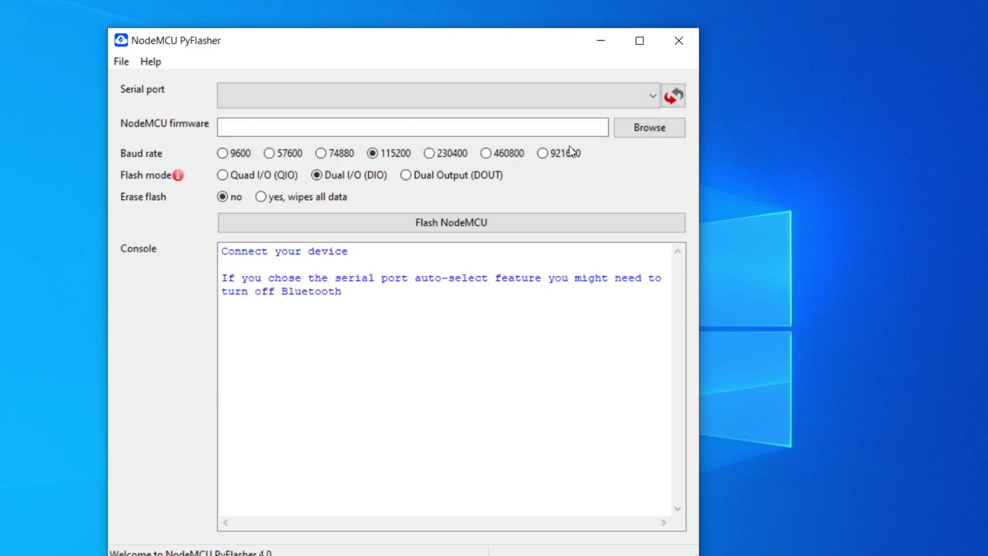
click(633, 128)
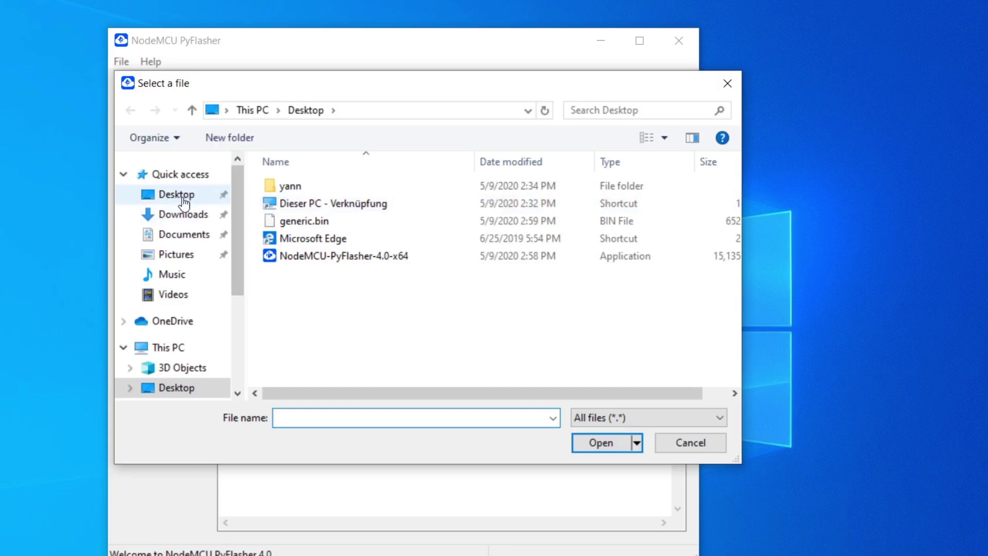
click(176, 196)
double_click(311, 222)
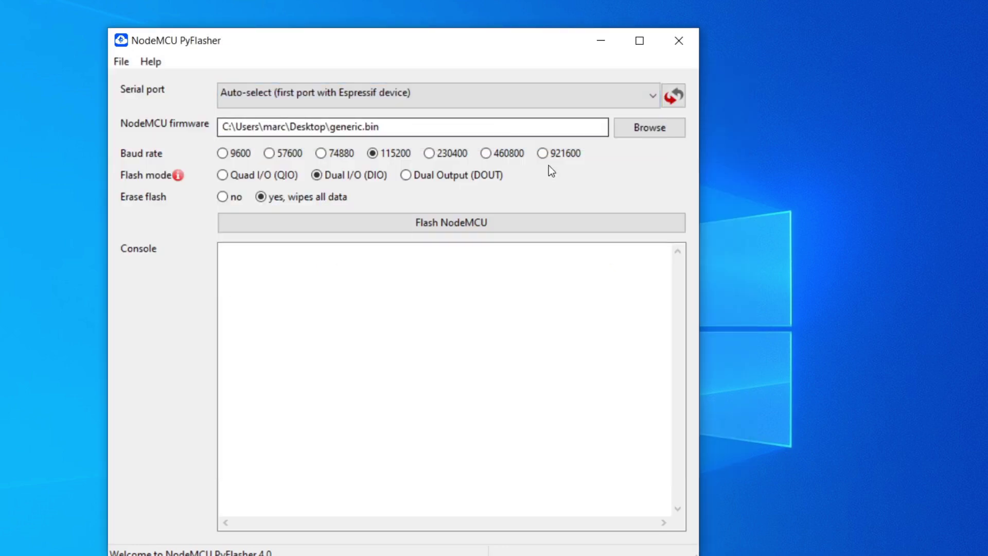
click(471, 221)
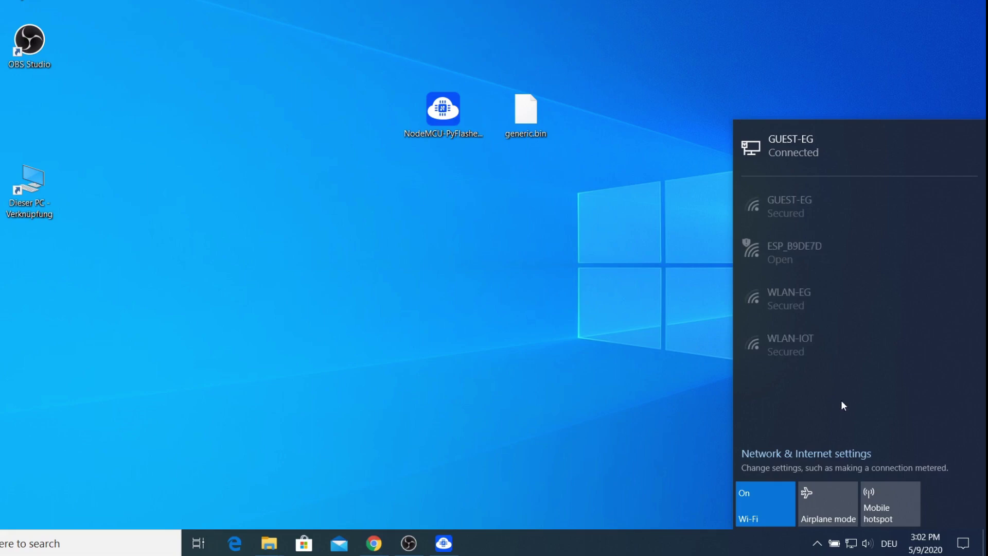
Step: Join the open ESP_B9DE7D network from the Windows network list
click(818, 256)
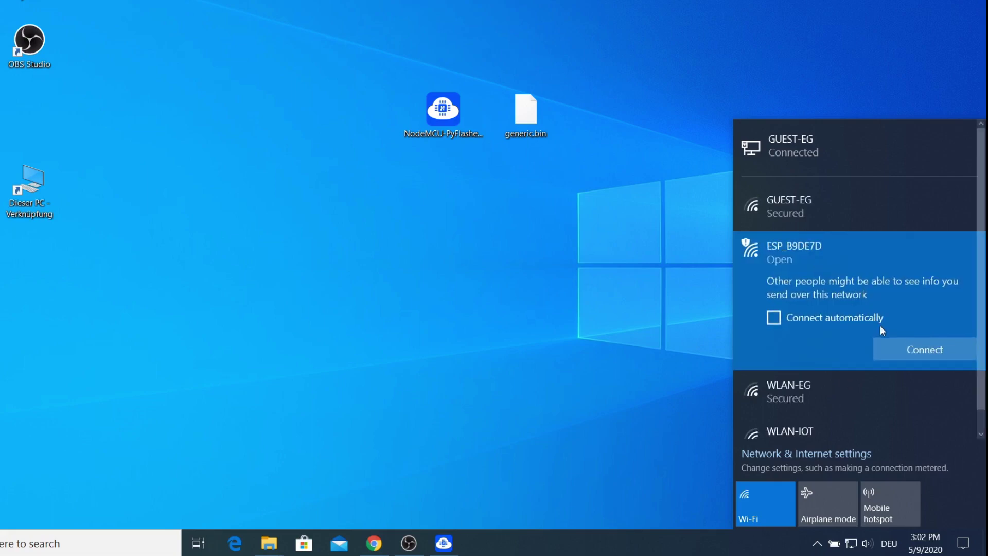
click(894, 343)
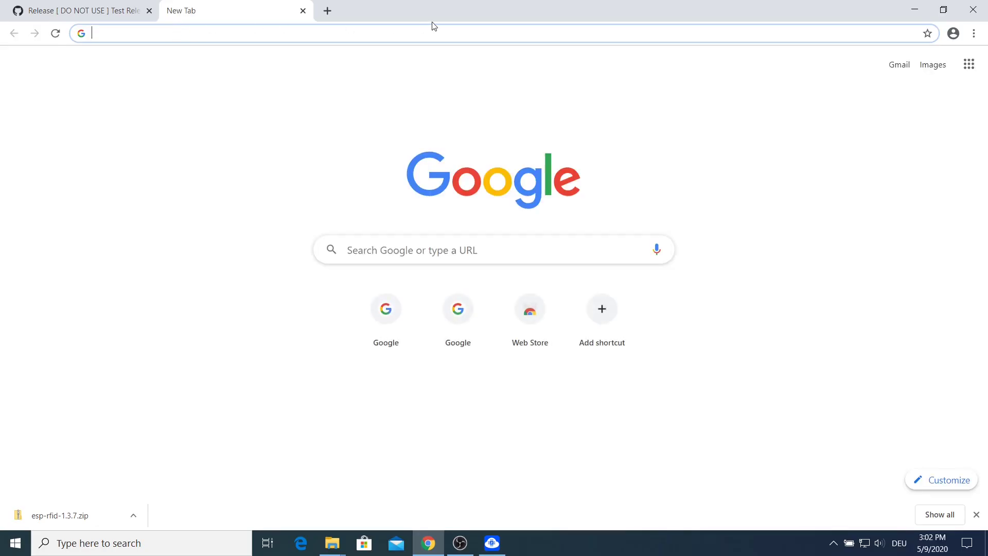
text(192.1)
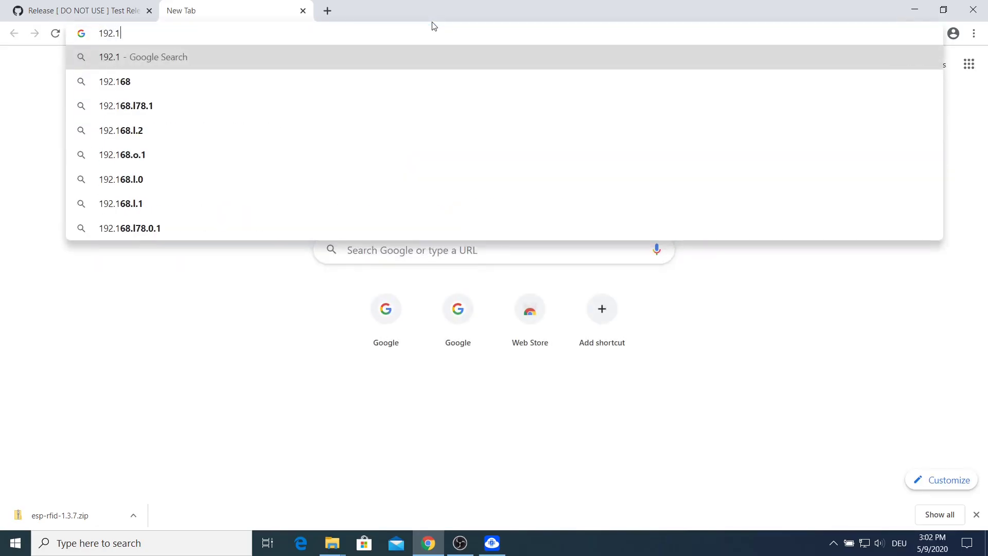
text(68.4)
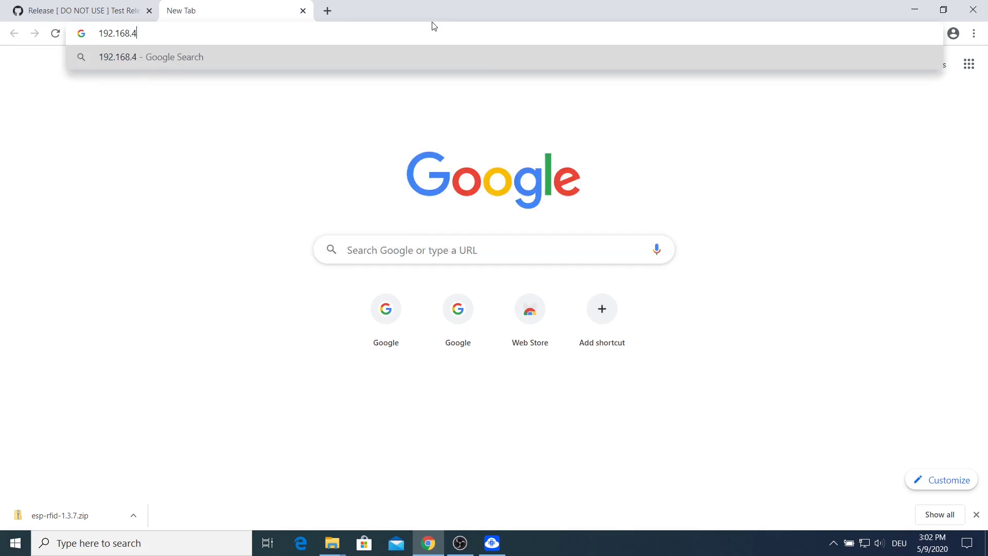
text(.1)
Step: Log in to esp-rfid at 192.168.4.1 as admin, declining to save the password
key(Return)
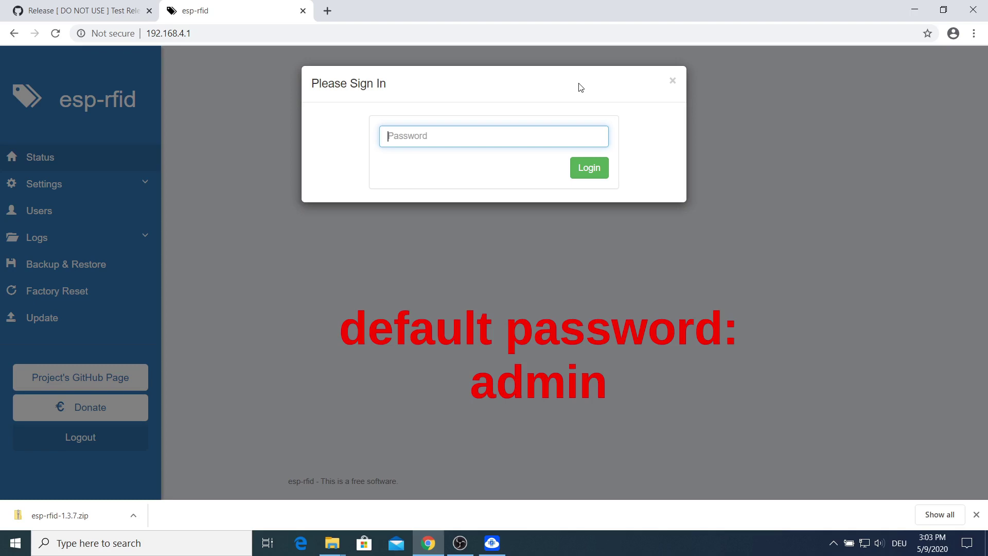
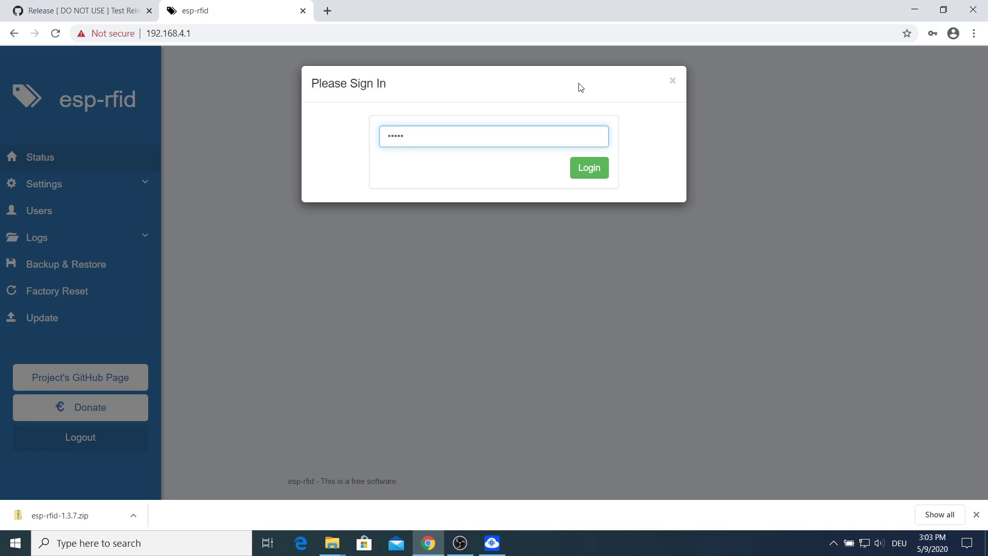
key(Return)
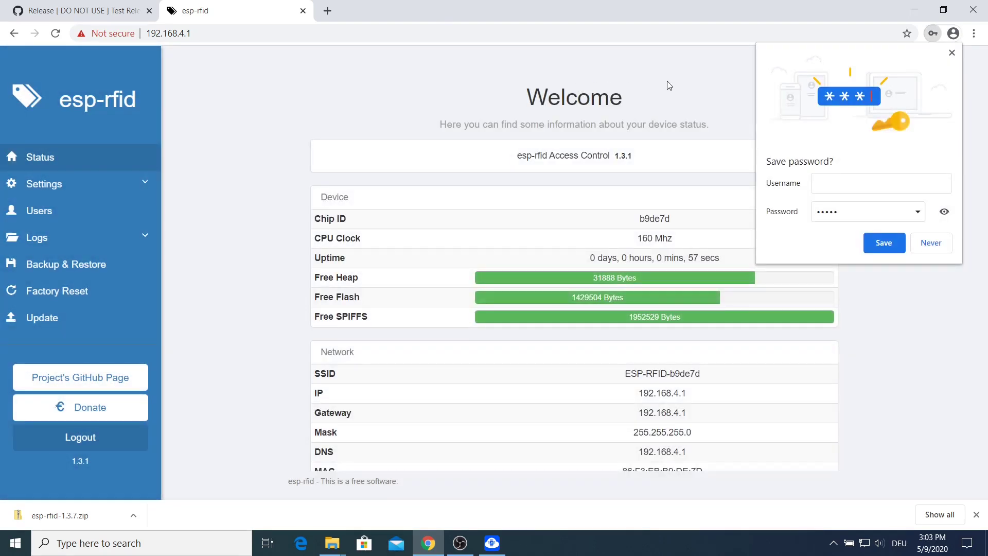
click(928, 242)
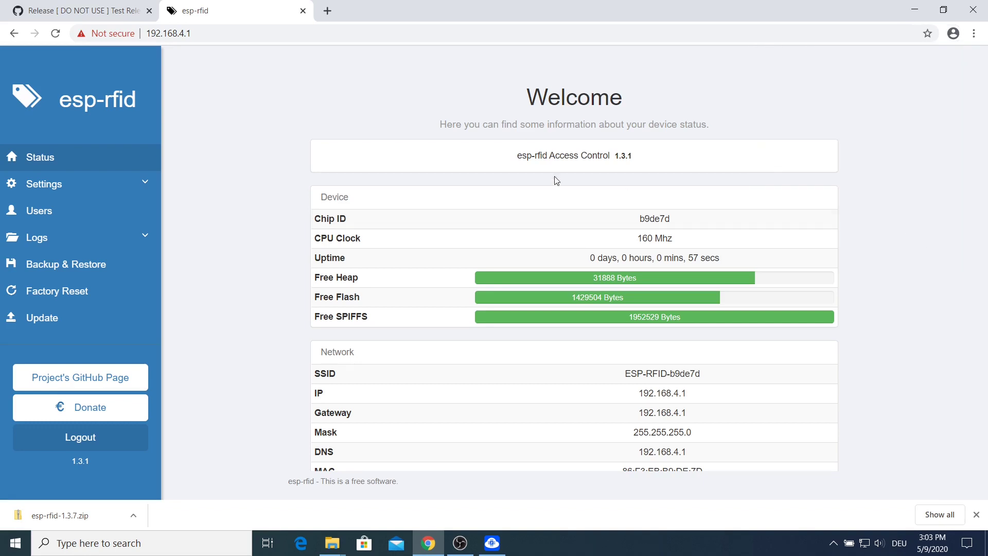
Step: In Hardware Settings, set the WiFi LED to GPIO-2 (LED_BUILTIN) and relay pin to GPIO-12
click(73, 189)
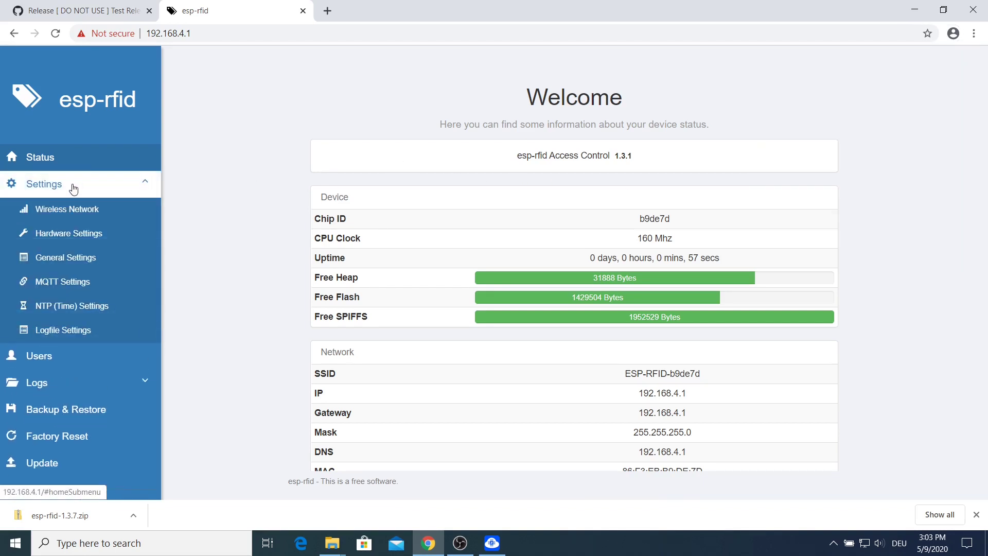
click(70, 236)
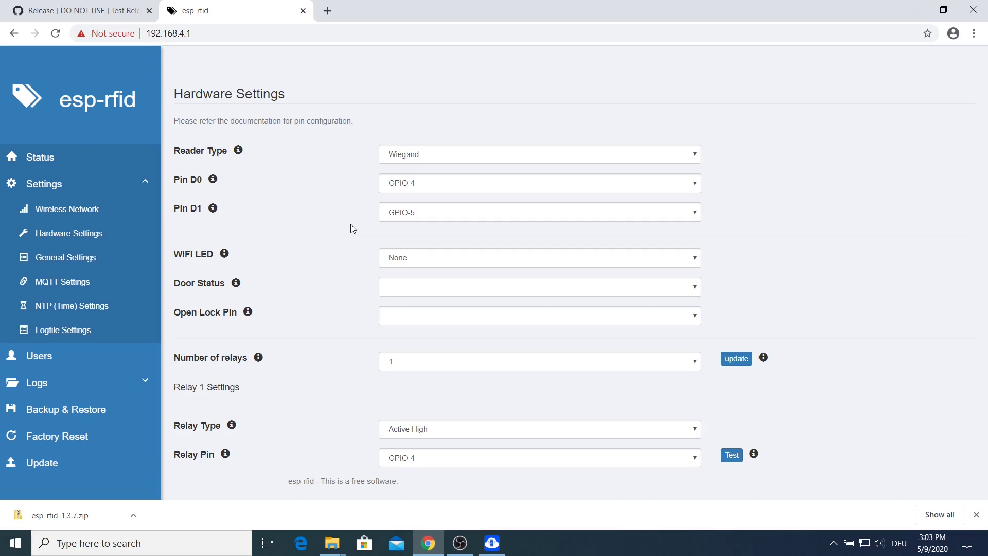
click(694, 259)
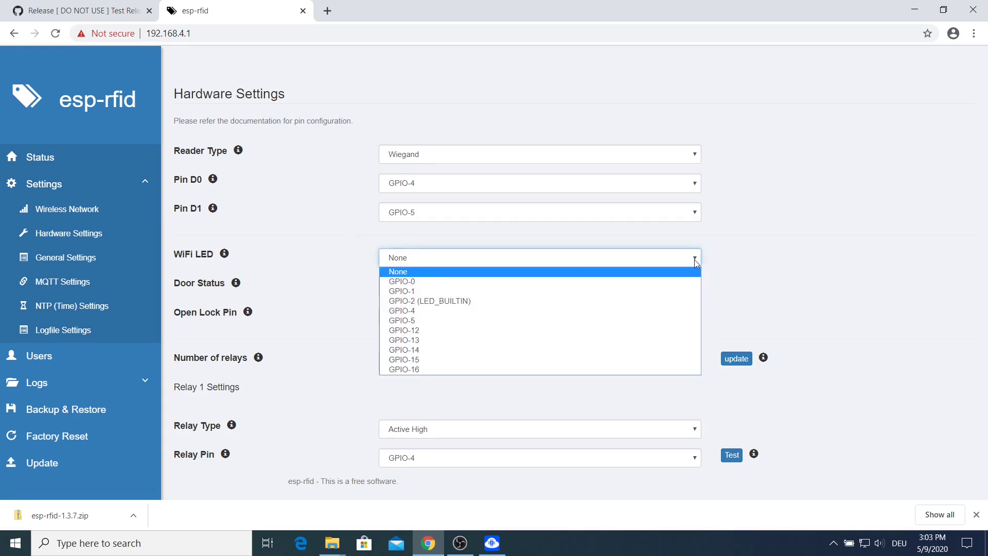
click(468, 301)
scroll(344, 296, down, 3)
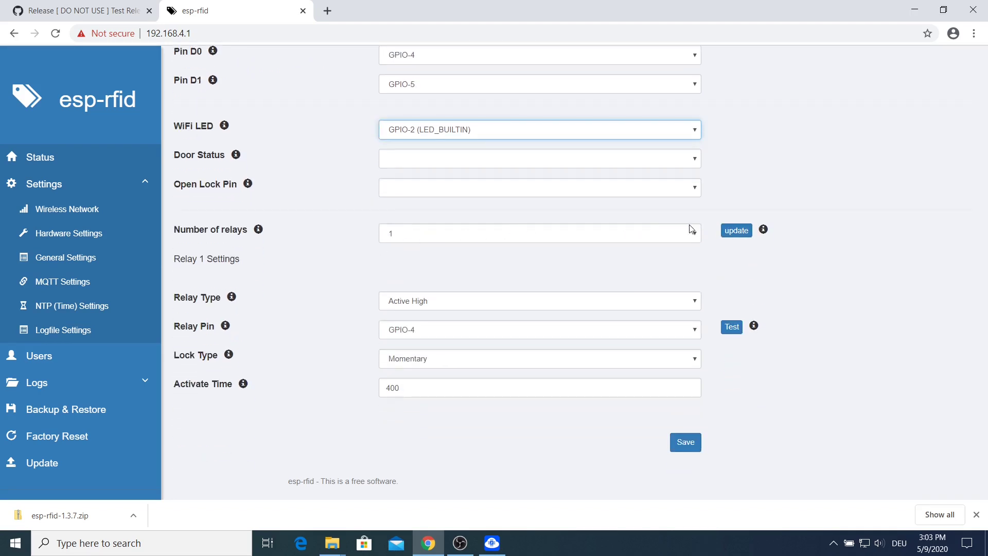
click(726, 234)
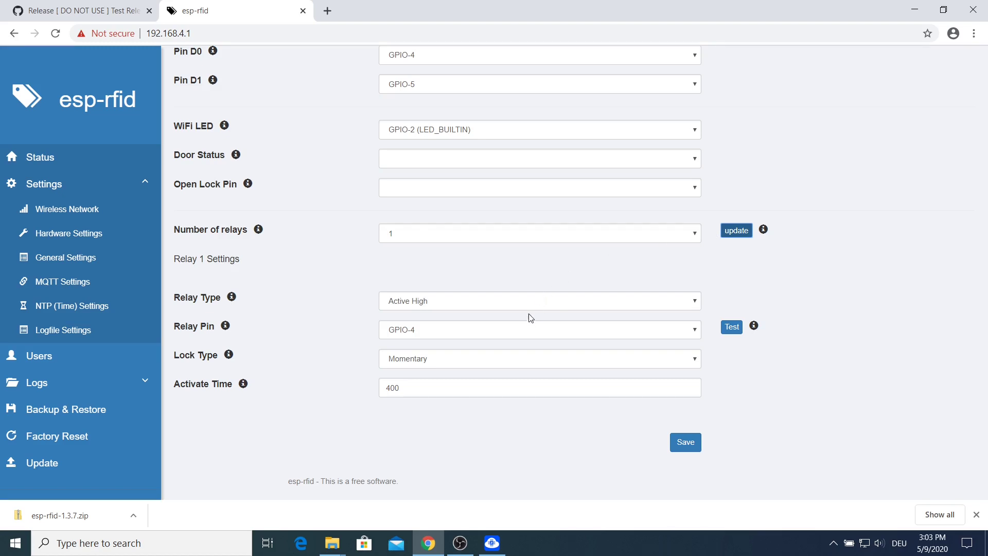
click(524, 333)
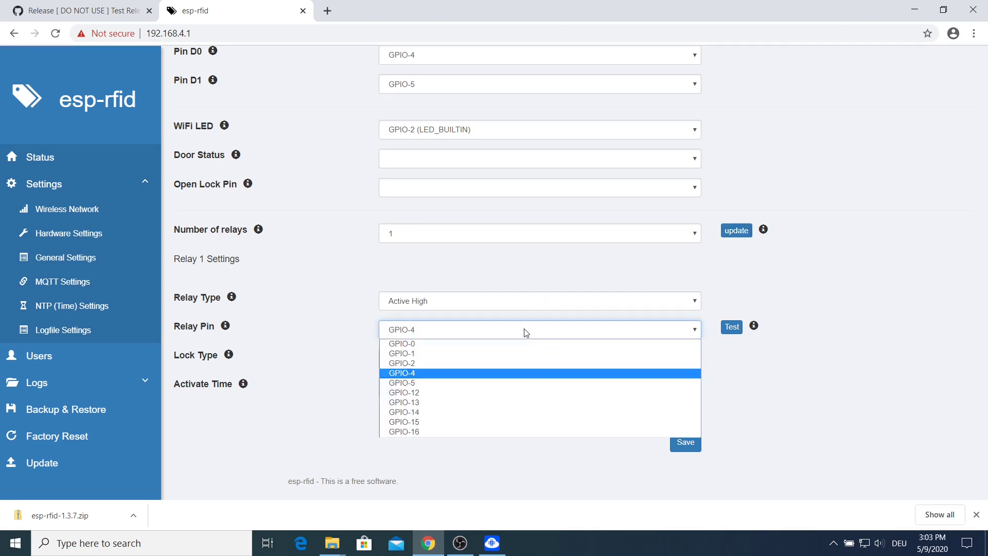
click(474, 394)
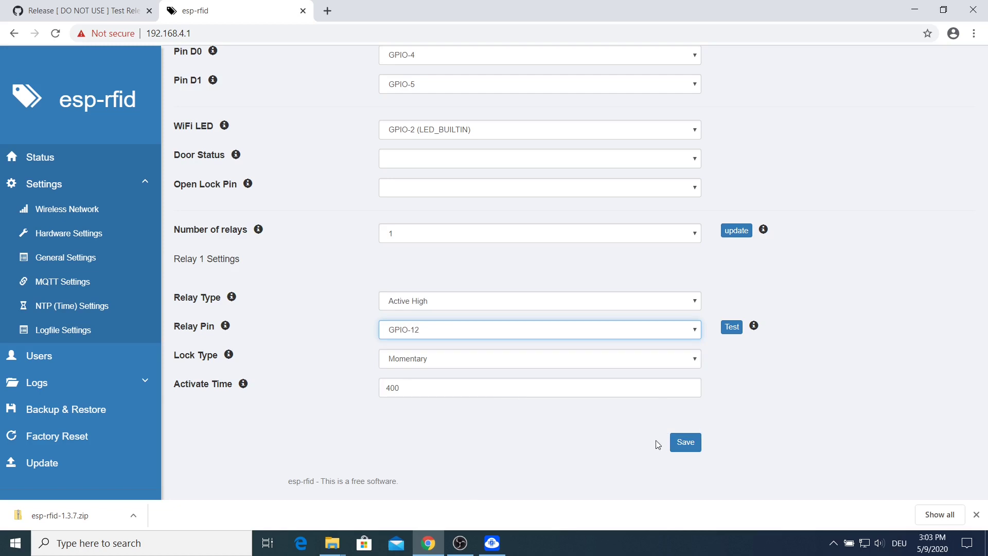
Step: Save hardware settings, confirm wifipin 2 and rpin 12 in the config, then Save & Reboot
click(693, 446)
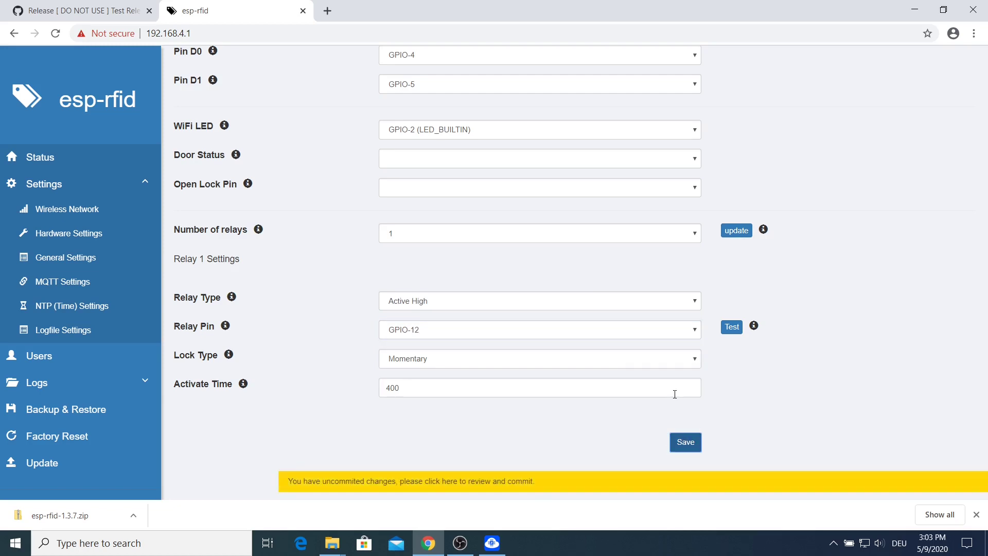
click(920, 479)
scroll(607, 294, down, 7)
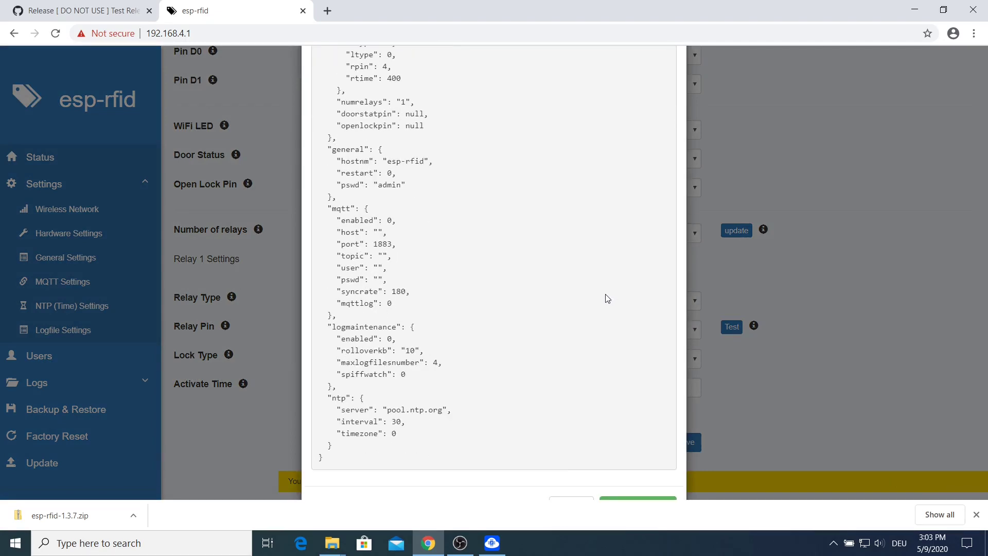
scroll(626, 399, down, 3)
scroll(528, 284, up, 10)
scroll(443, 241, down, 2)
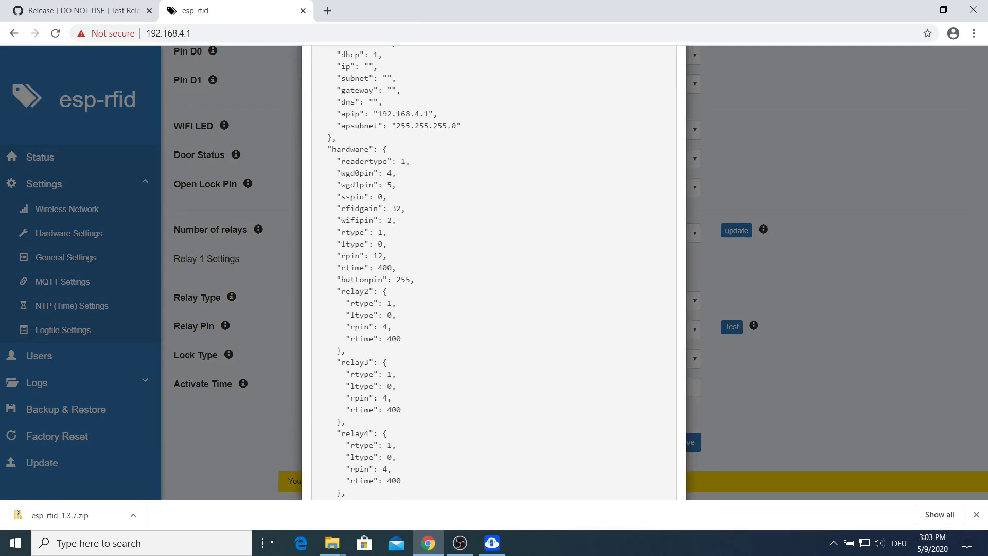
drag(327, 170, 412, 190)
click(436, 212)
scroll(436, 213, down, 2)
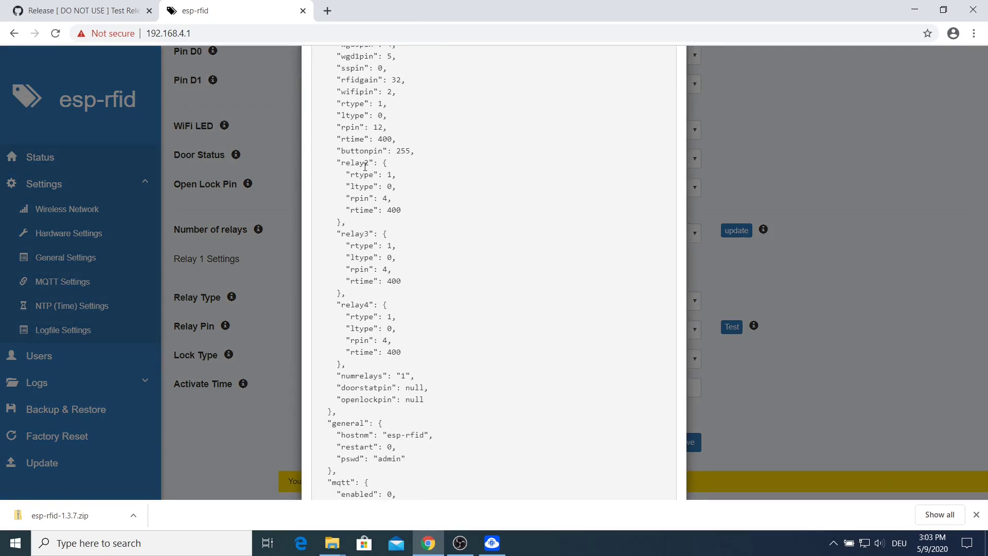
scroll(363, 154, up, 1)
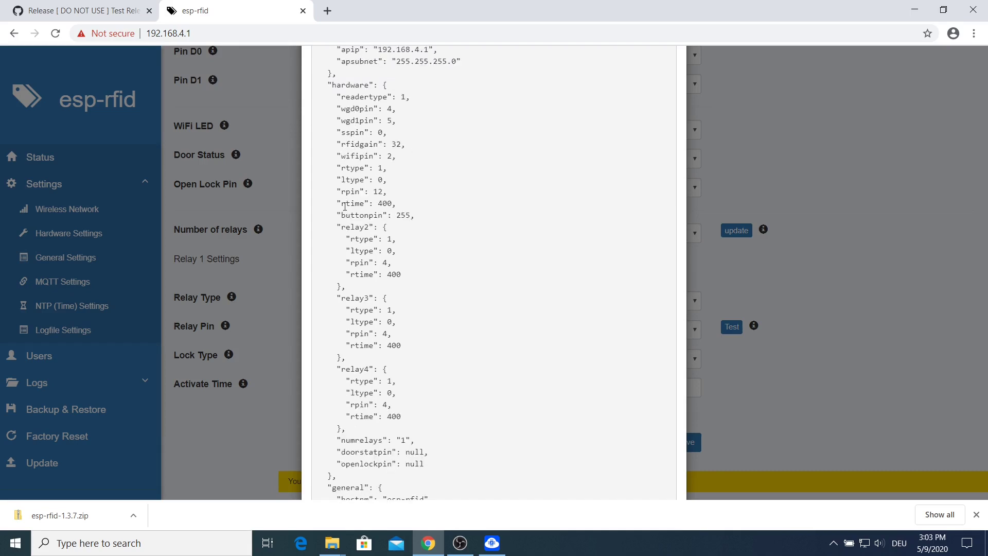
scroll(393, 230, down, 2)
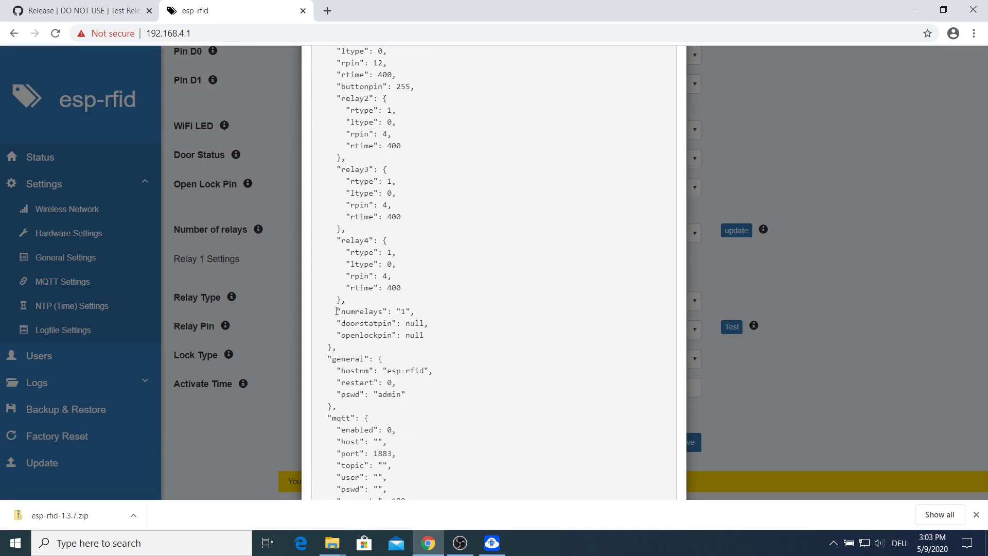
drag(337, 311, 426, 311)
scroll(445, 309, up, 2)
scroll(425, 278, up, 1)
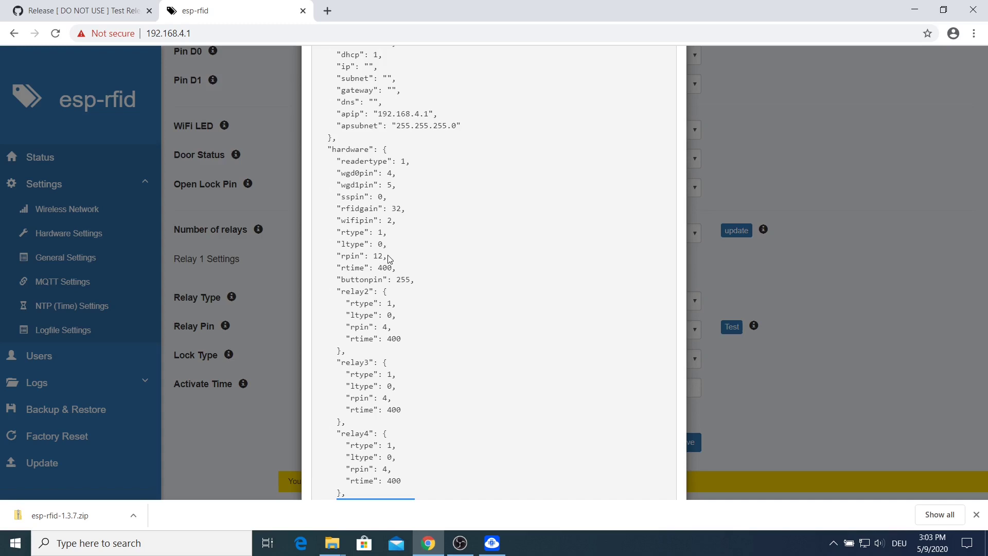
drag(388, 259, 328, 255)
scroll(453, 260, down, 6)
click(638, 459)
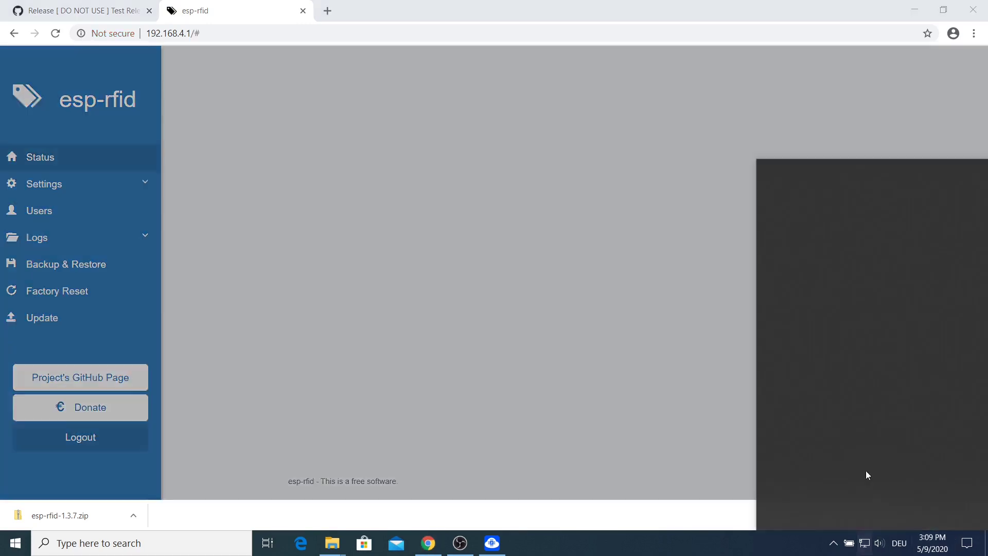
Step: Sign in again and set Wireless to client mode on WLAN-IOT with its password
click(518, 138)
key(Return)
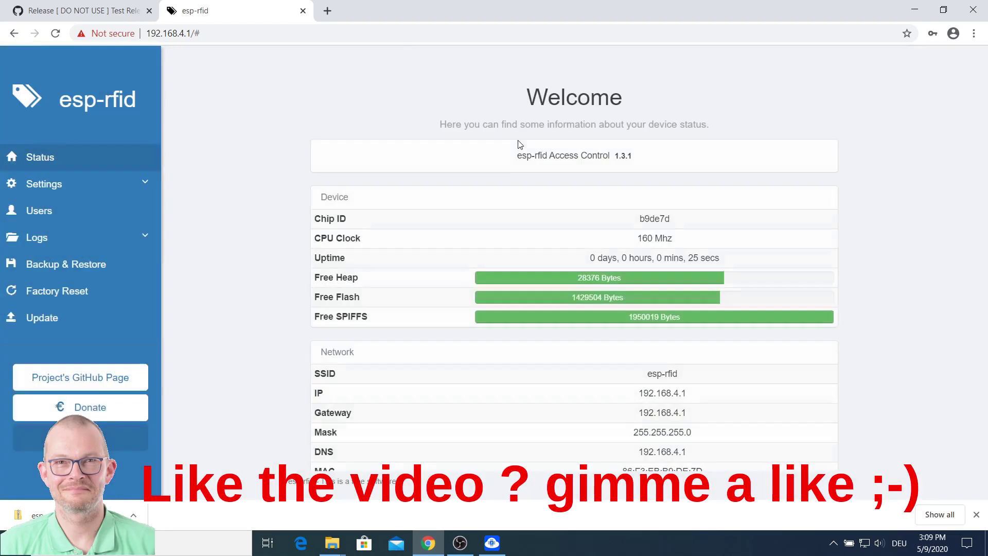
click(45, 183)
click(67, 208)
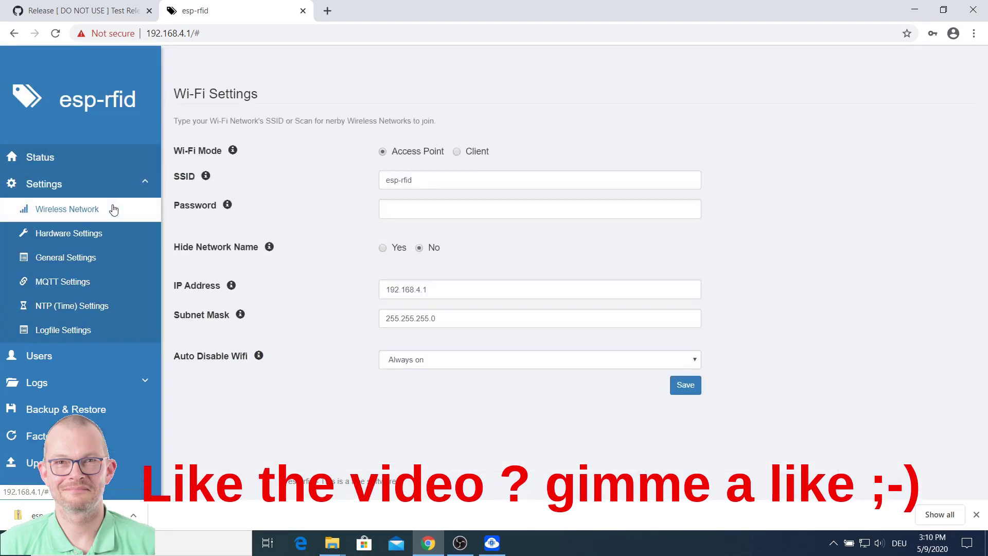
triple_click(428, 183)
click(457, 151)
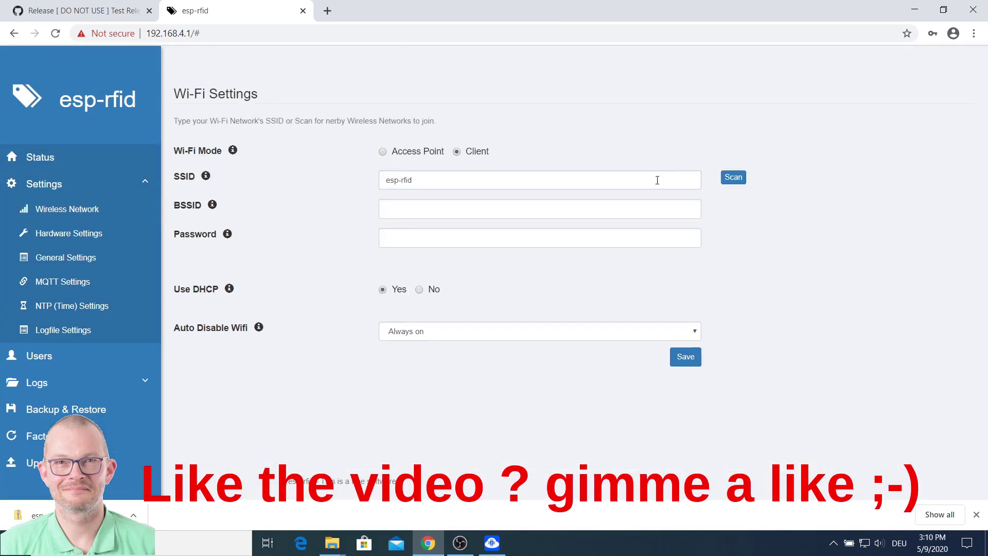
click(736, 178)
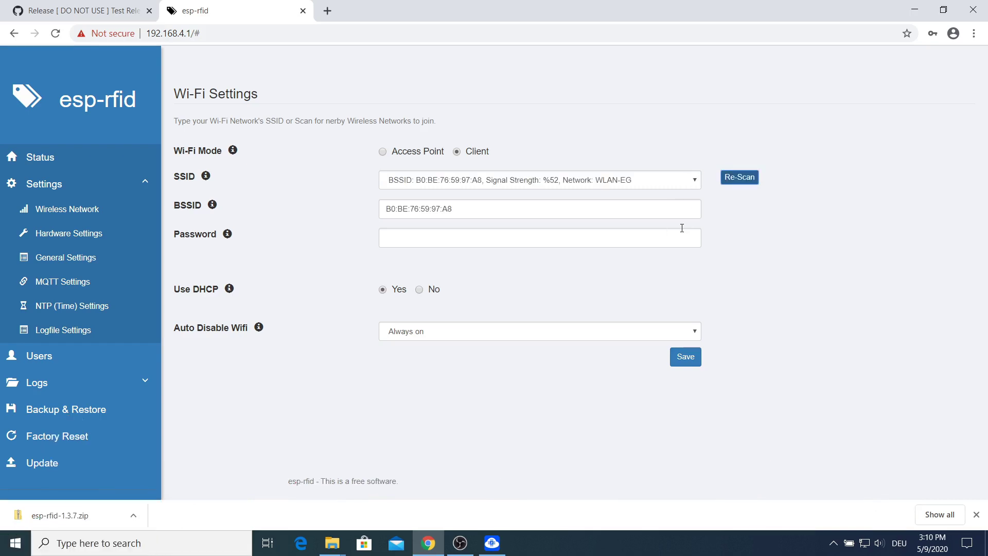
click(698, 180)
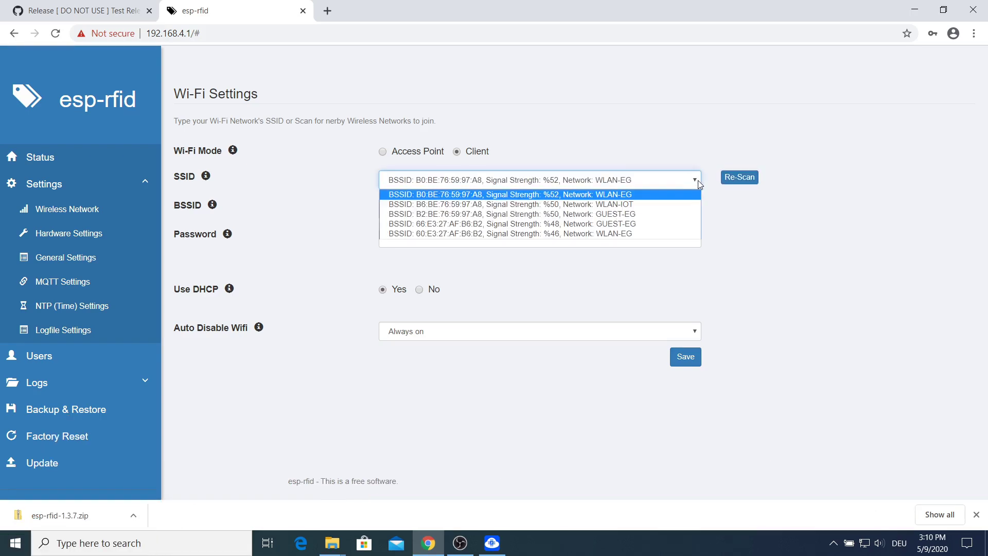
click(650, 202)
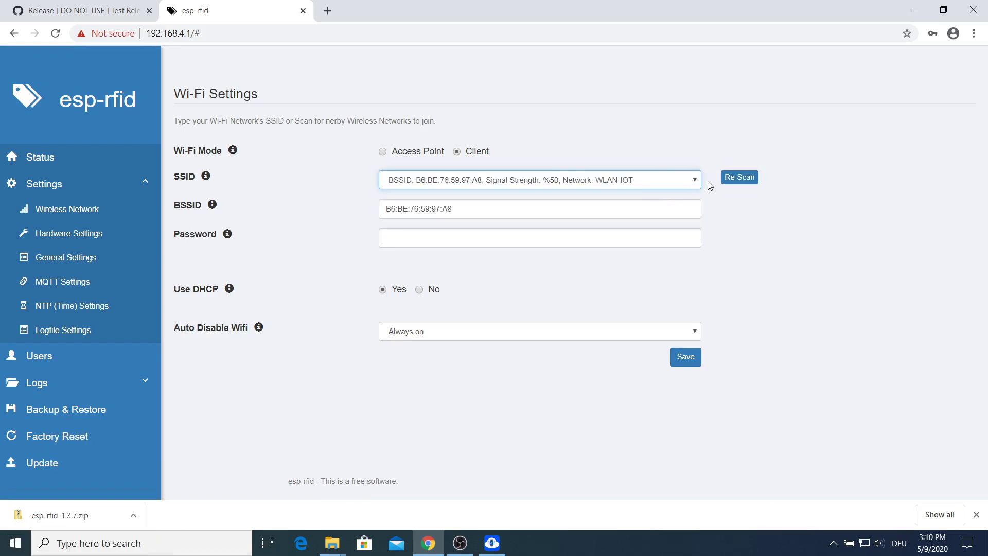
click(515, 237)
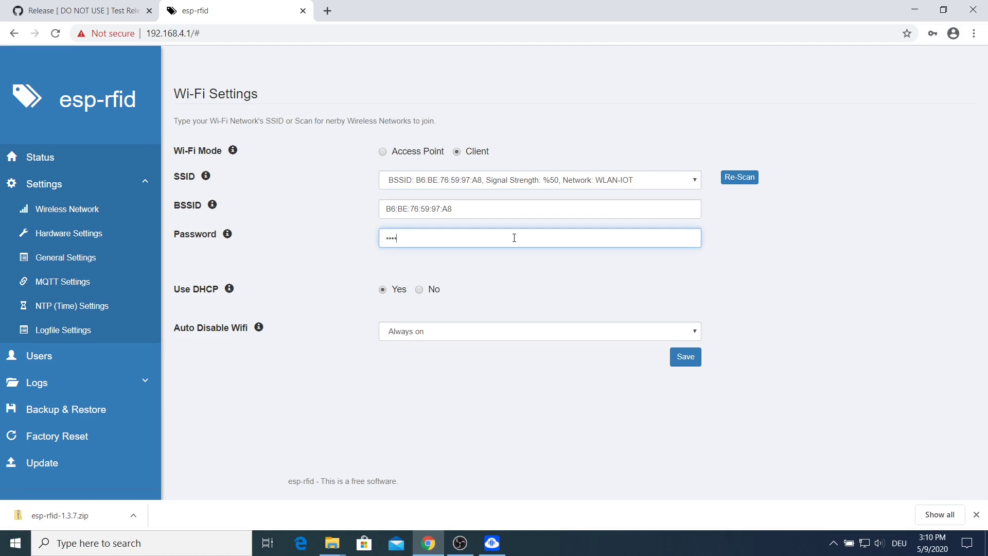
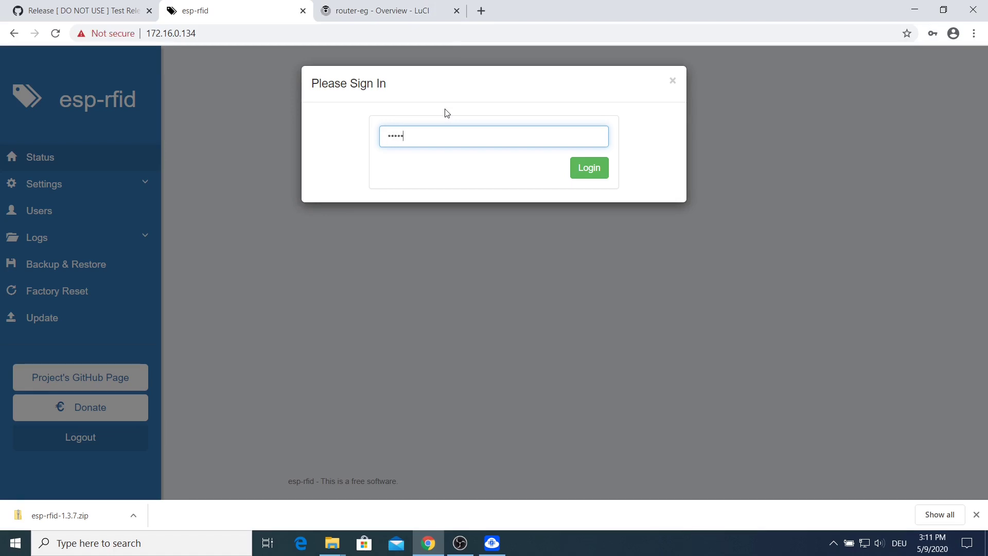
Step: Log in at 172.16.0.134 and open the empty Users list, dismissing the save-password bubble
key(Return)
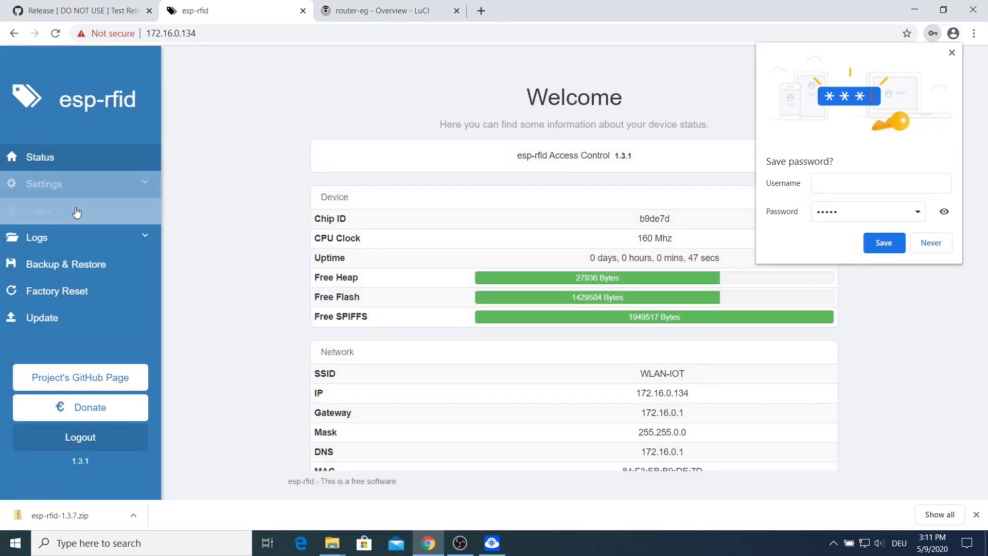
click(73, 211)
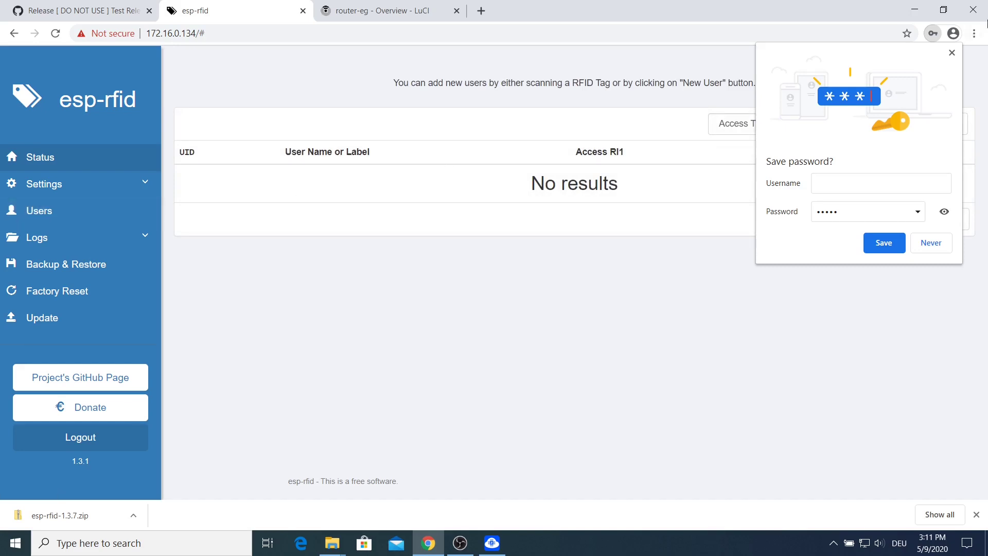
click(918, 246)
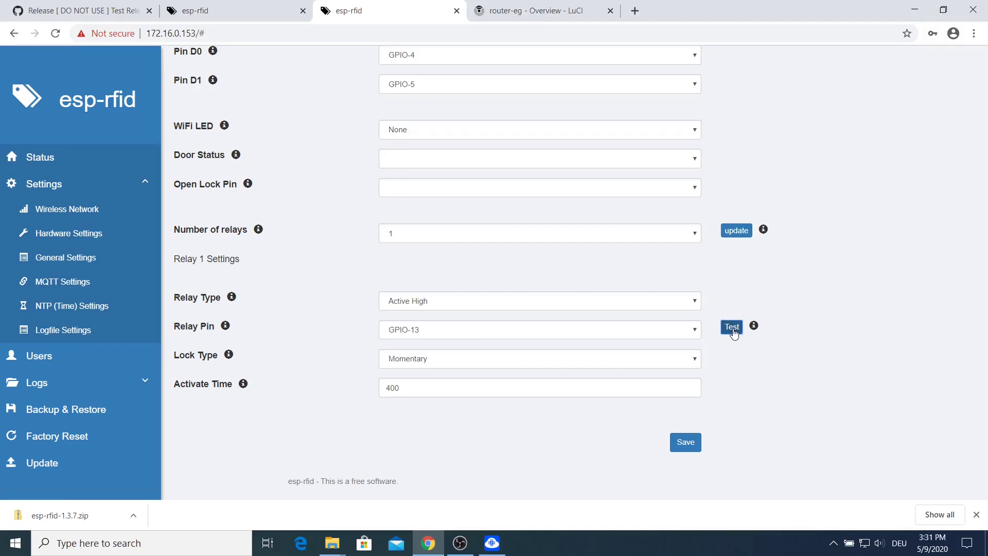
Step: Change the relay type to Active Low
click(692, 300)
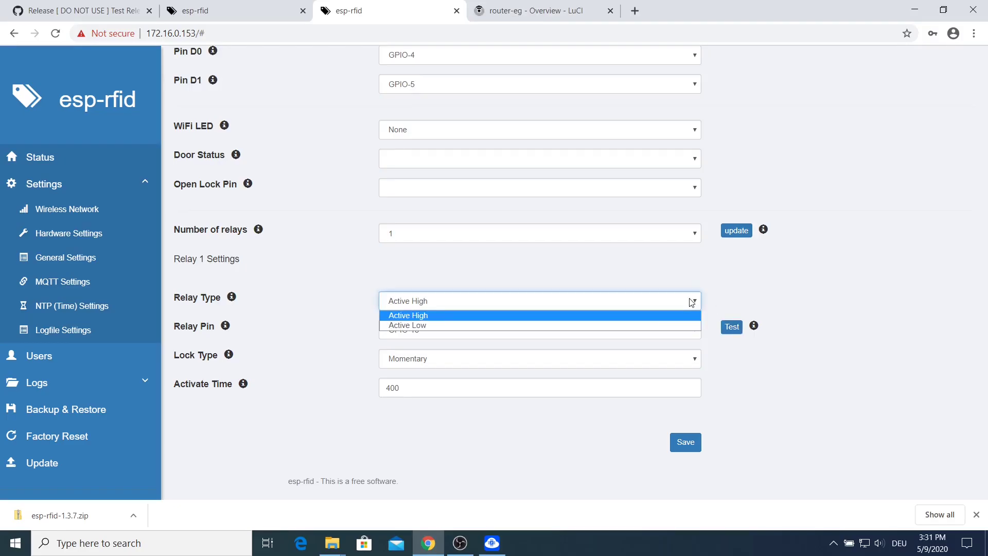
click(645, 321)
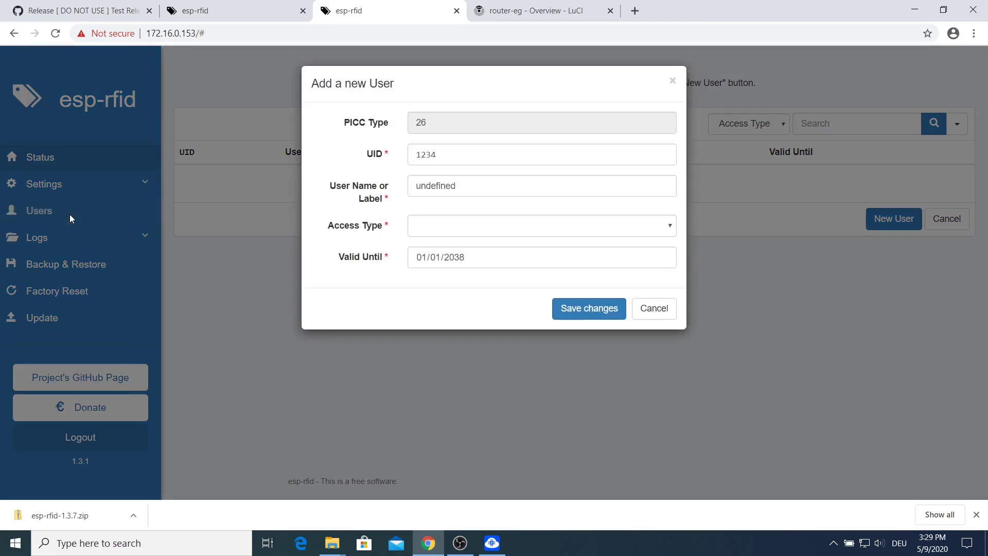
Step: Save user onemarcfifty for tag 1234 with Always access, replacing the 'undefined' name
click(470, 226)
click(458, 245)
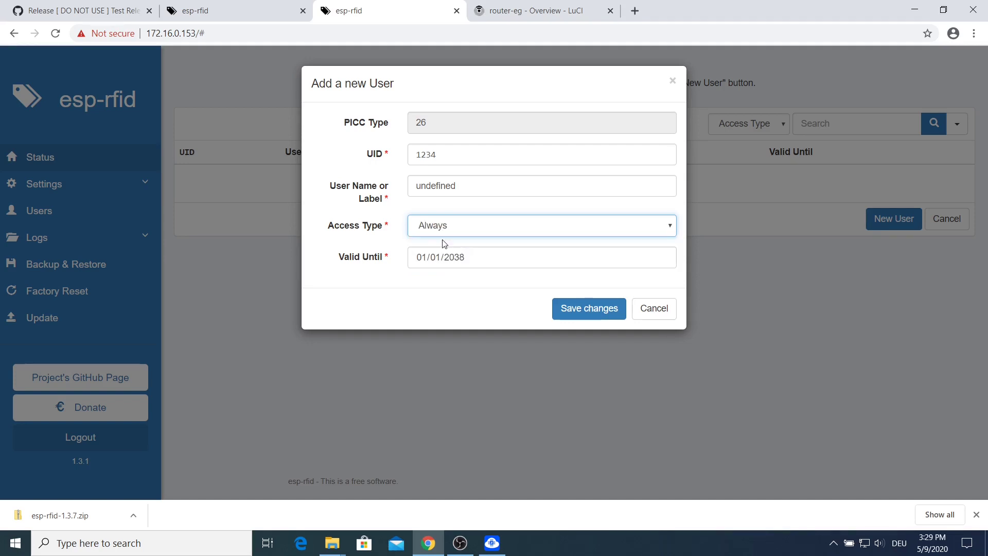
click(451, 188)
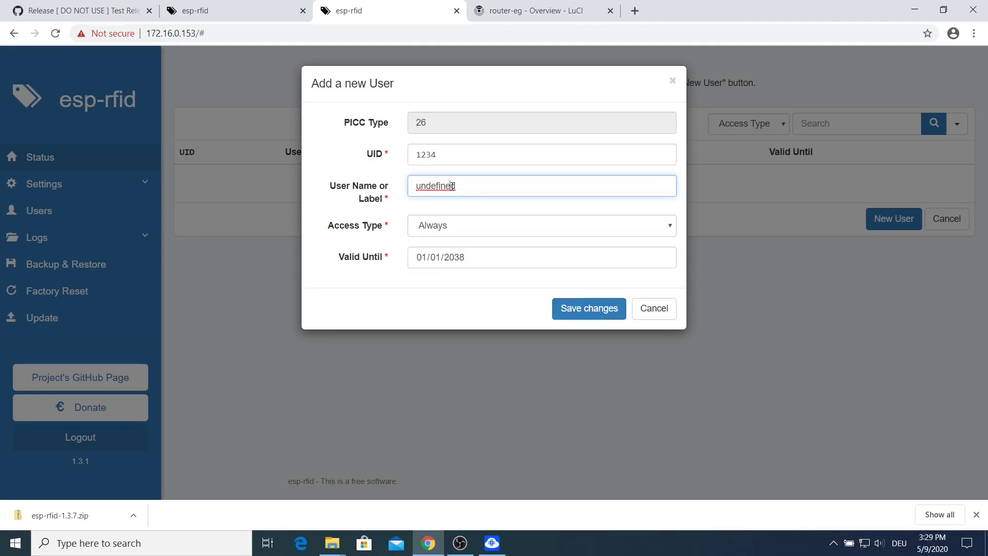
double_click(457, 186)
text(o)
text(nemarc)
text(f)
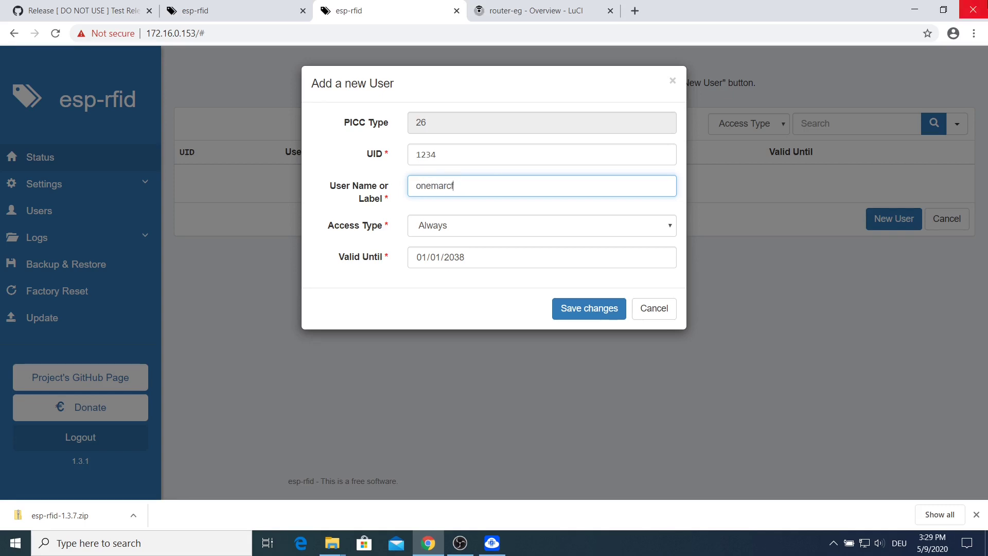
text(ifty)
click(592, 309)
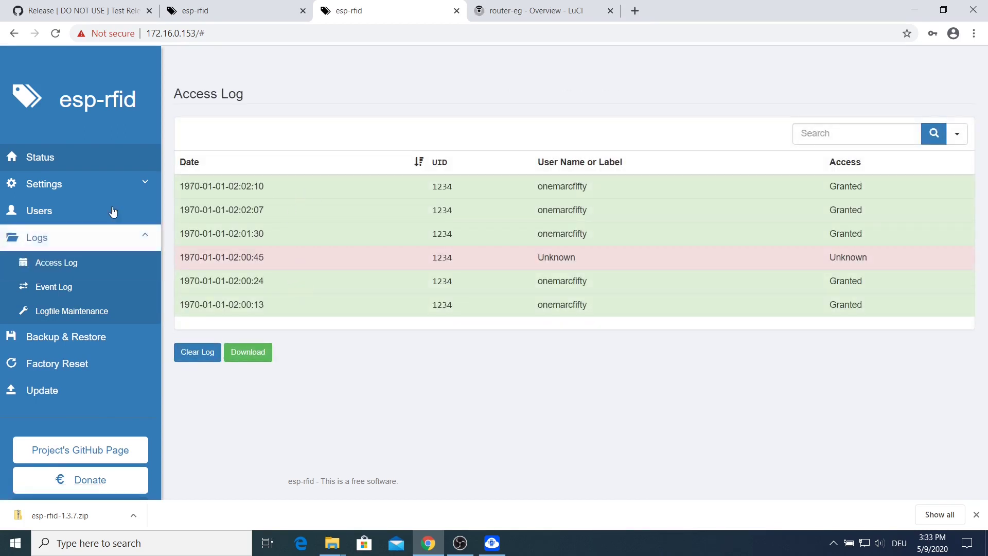
Step: Change the NTP server from pool.ntp.org to 172.16.0.1, save, and commit the change
click(128, 192)
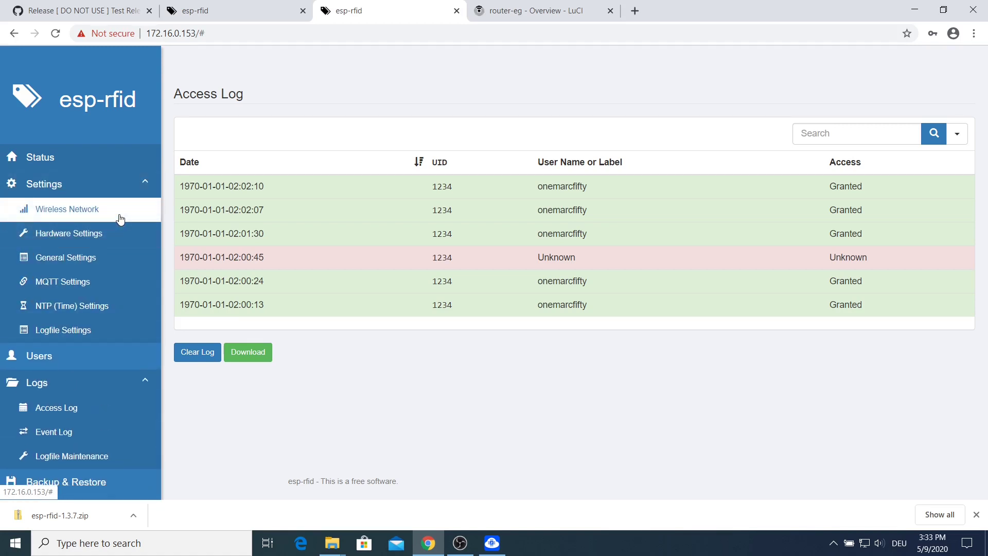
click(112, 303)
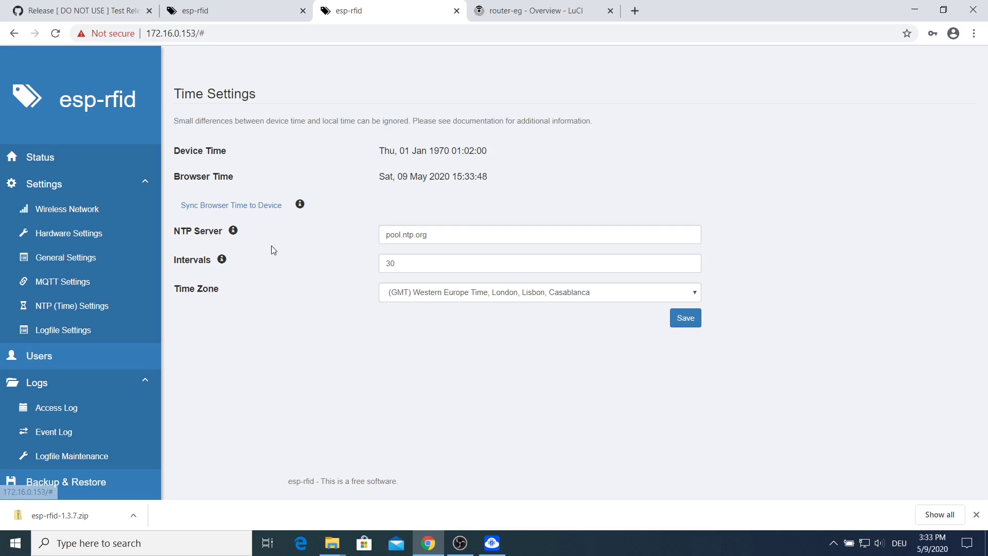
click(451, 235)
key(ctrl+a)
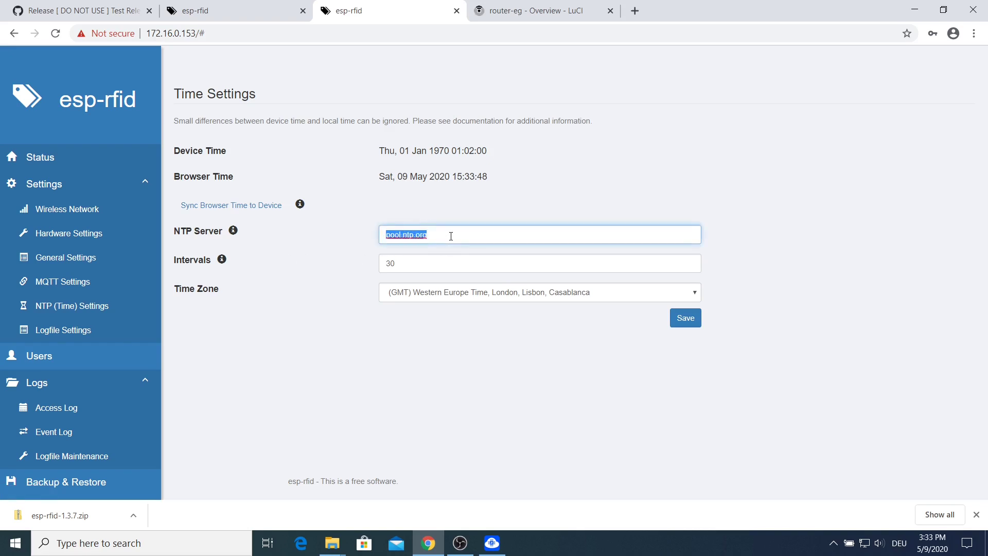
text(172)
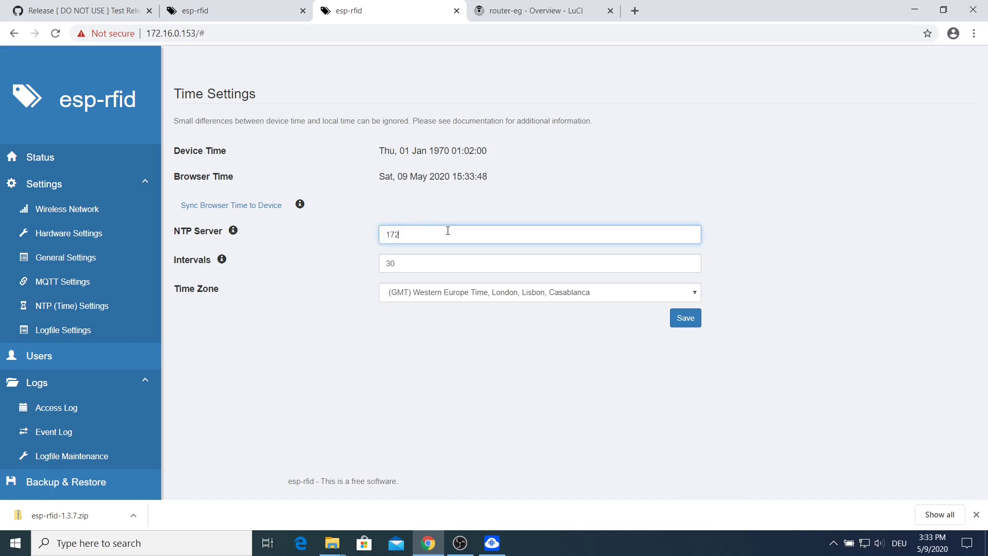
text(.16.0.1)
click(681, 320)
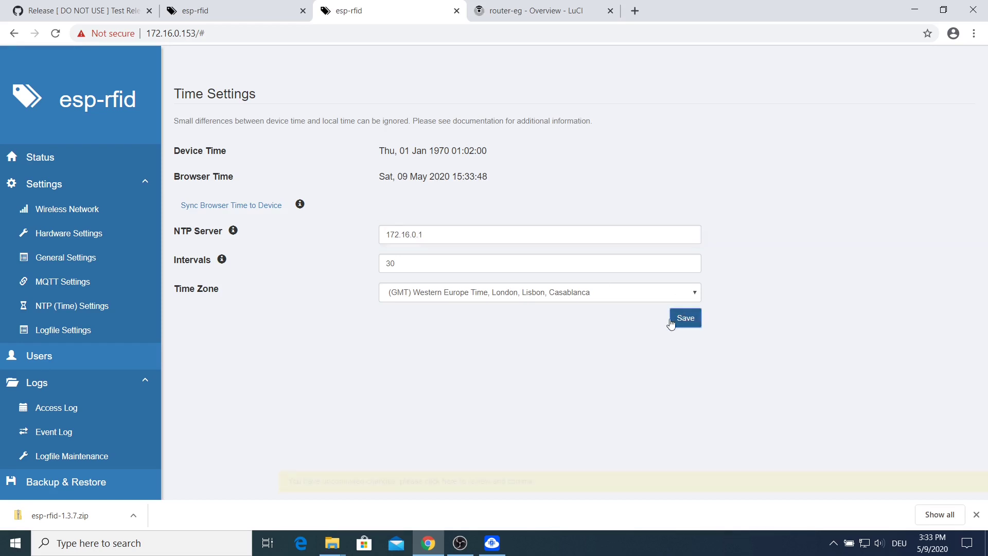
click(491, 477)
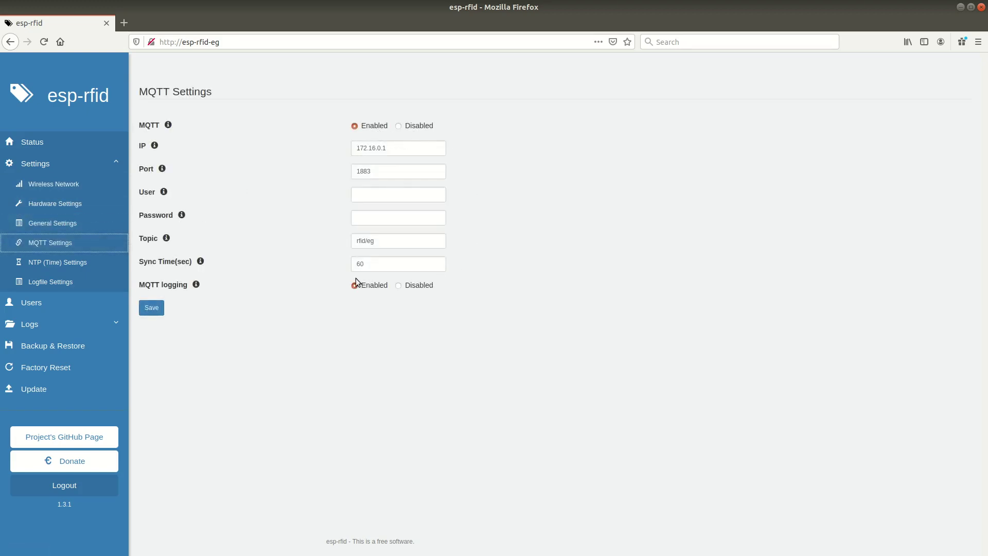
Step: Expand the logs, reload the interface, and open General Settings showing host esp-rfid-eg
click(30, 324)
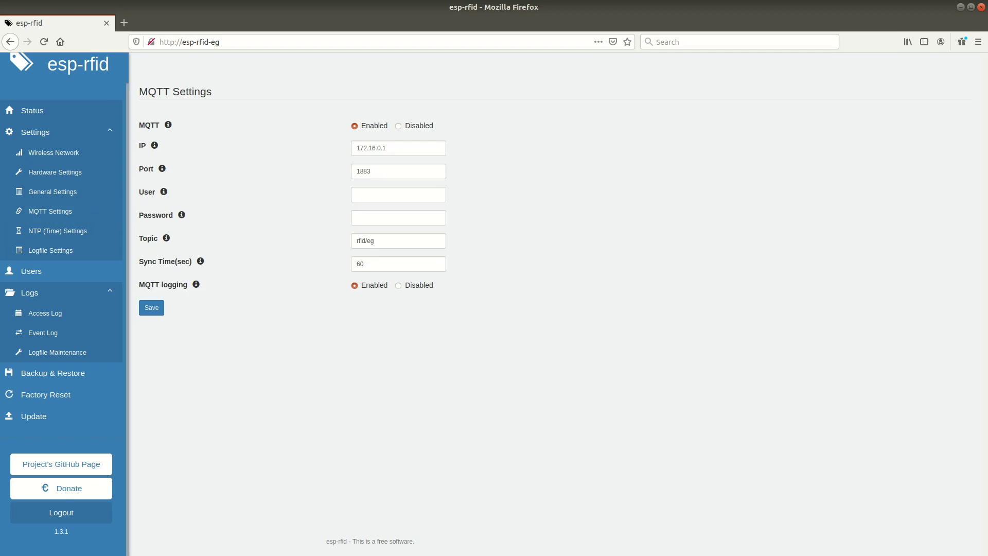
key(F5)
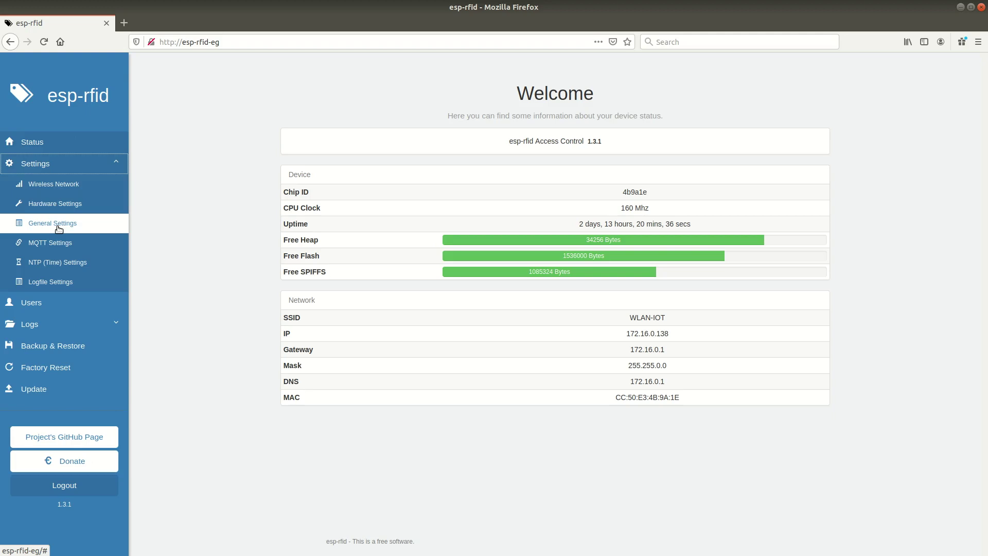
click(58, 229)
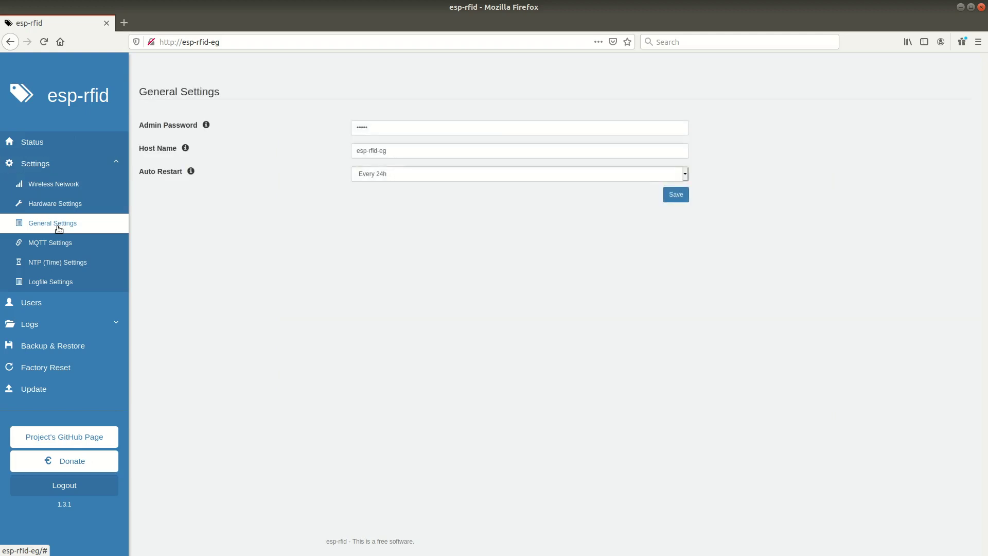